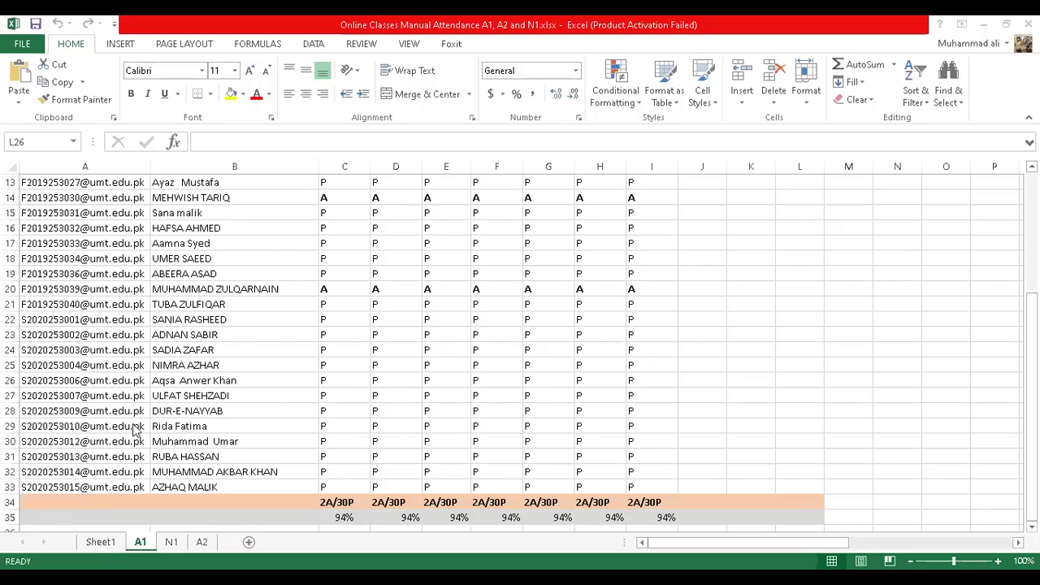
- On sheet N1, copy the 4/29/2020 date header from M1 into N1 and widen column N to fit
click(172, 541)
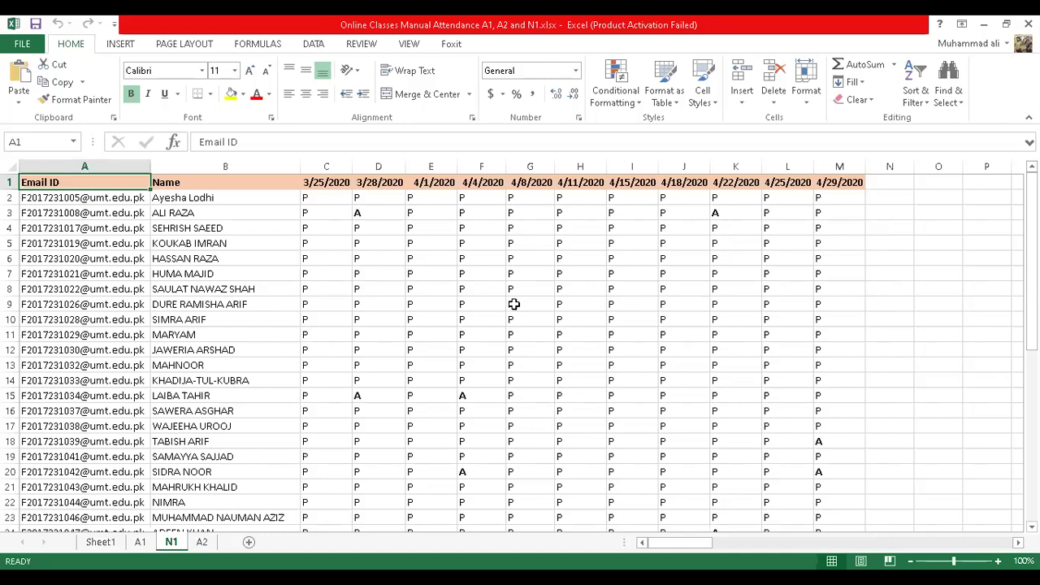
click(828, 182)
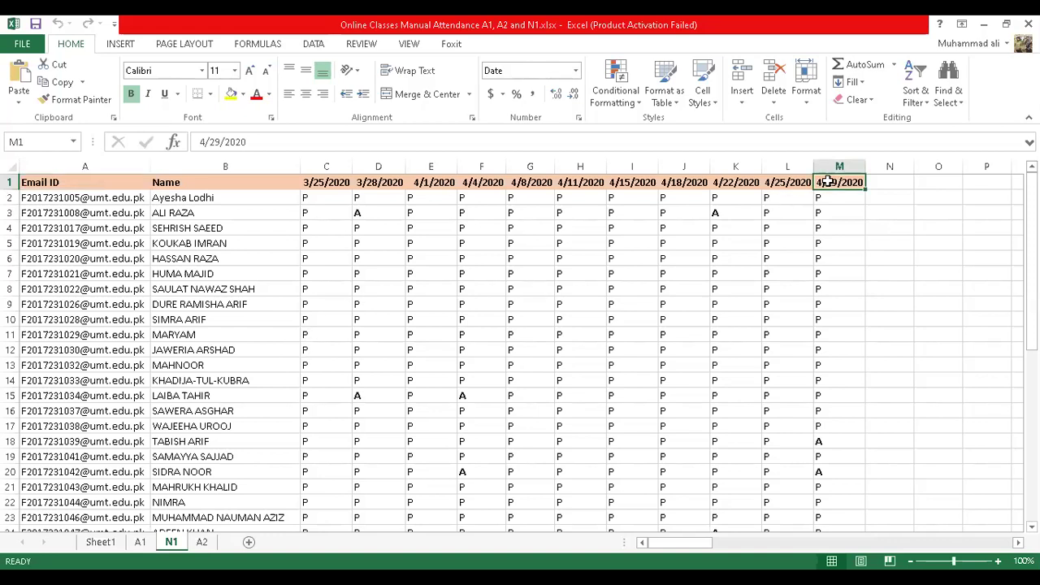
key(ctrl+c)
key(Right)
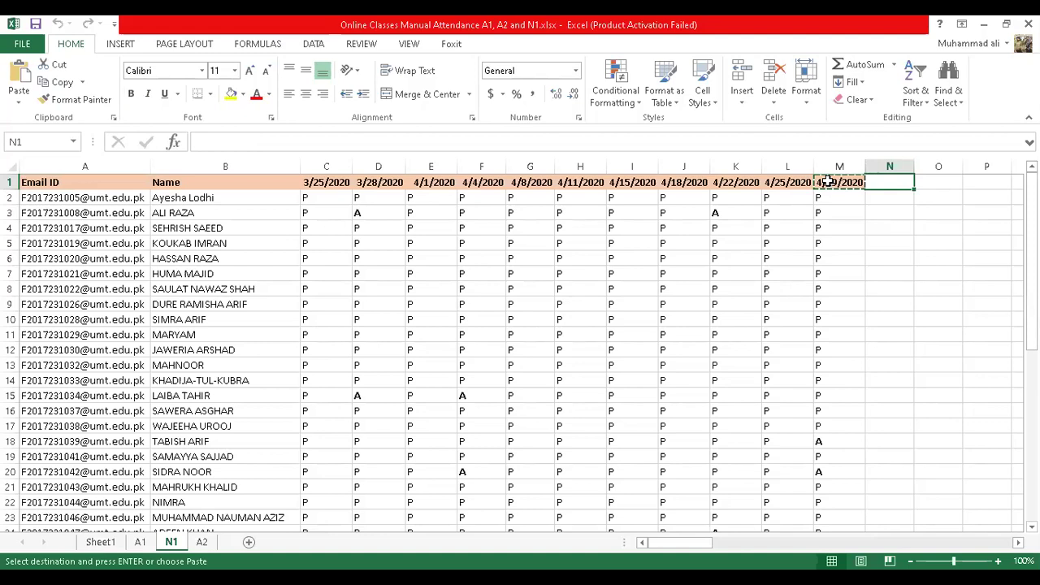
key(ctrl+v)
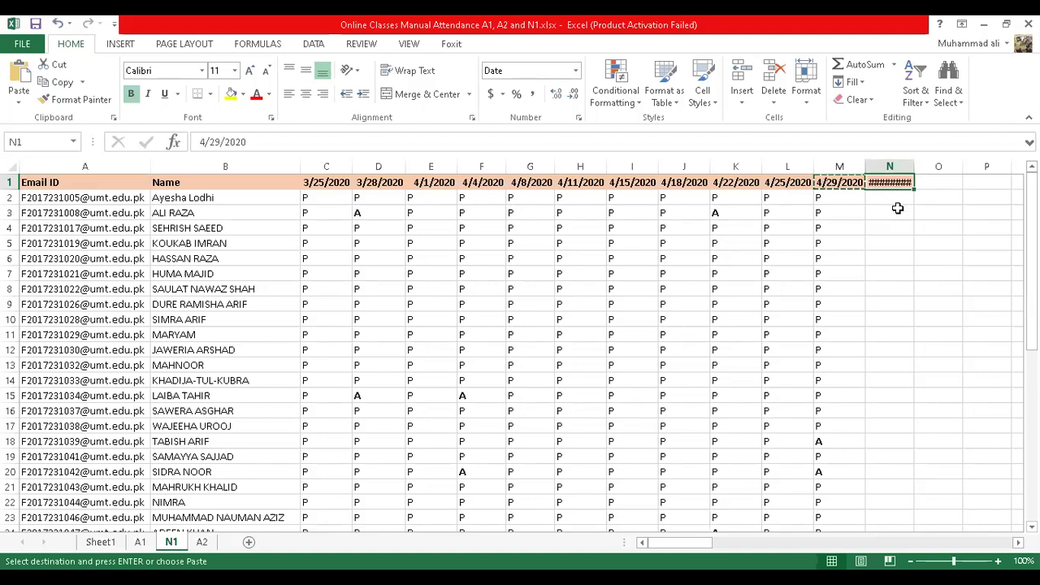
double_click(890, 182)
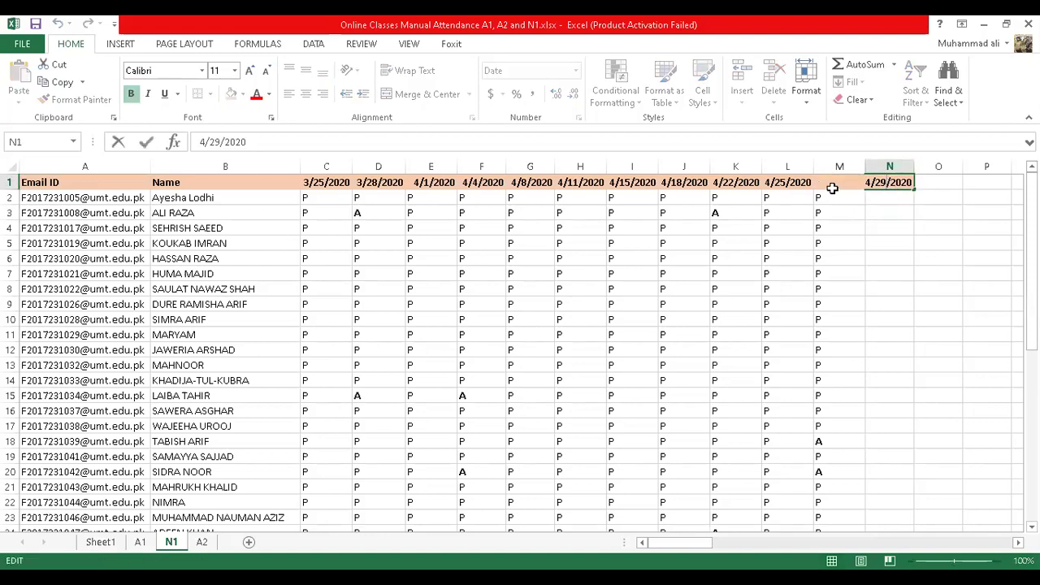
click(878, 198)
click(886, 184)
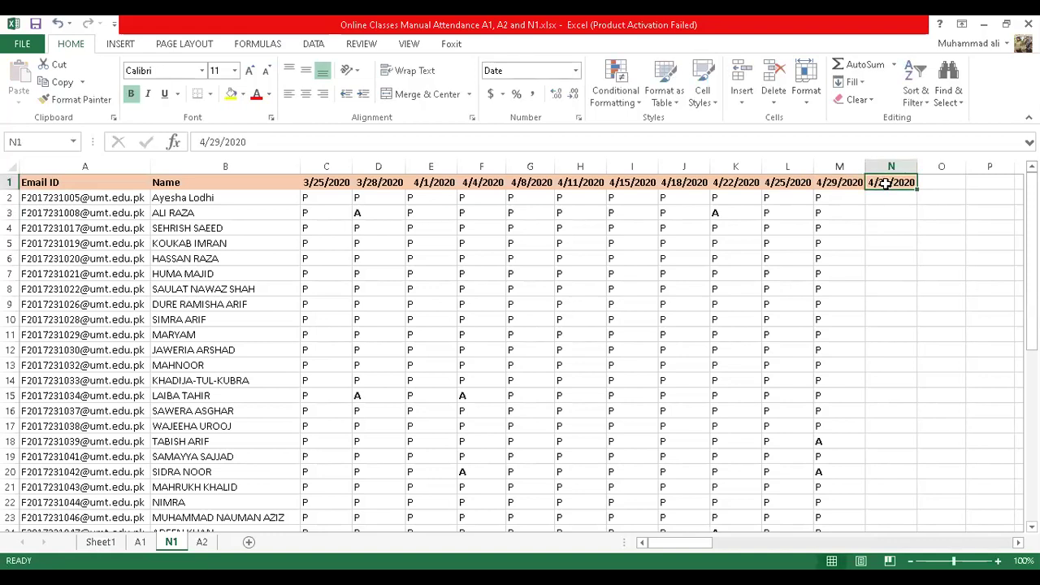
- Change the date header in N1 to 5/2/2020 and save the workbook
click(222, 141)
key(Left)
key(Left)
key(Left)
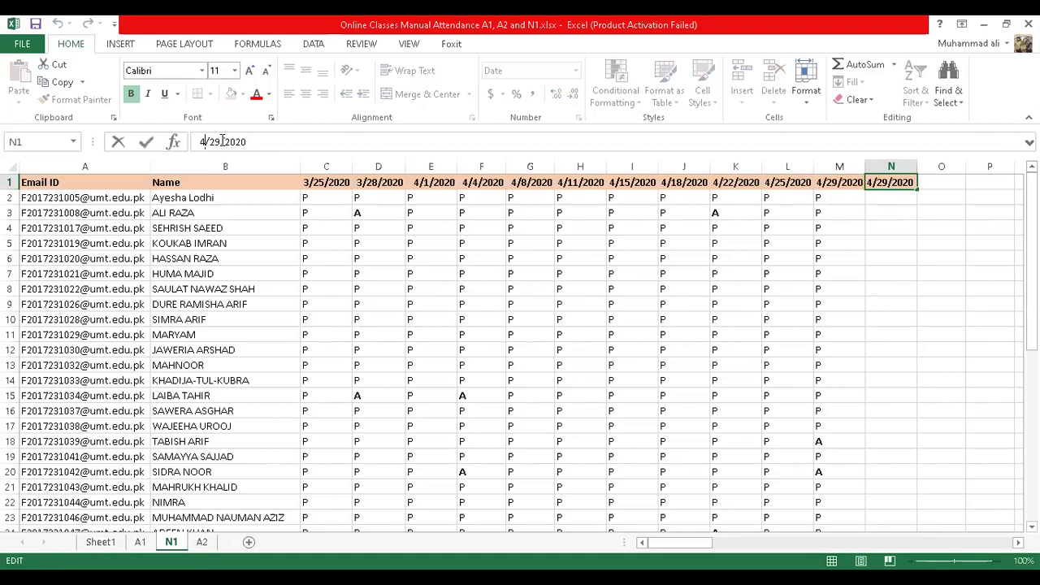
key(BackSpace)
text(5)
key(Delete)
key(Left)
text(0)
click(541, 285)
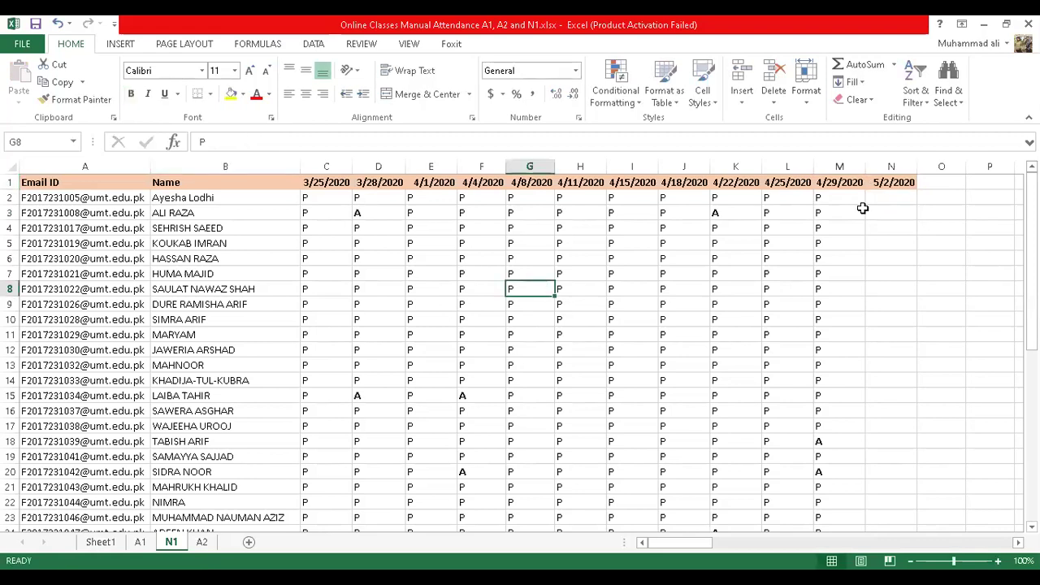
click(893, 200)
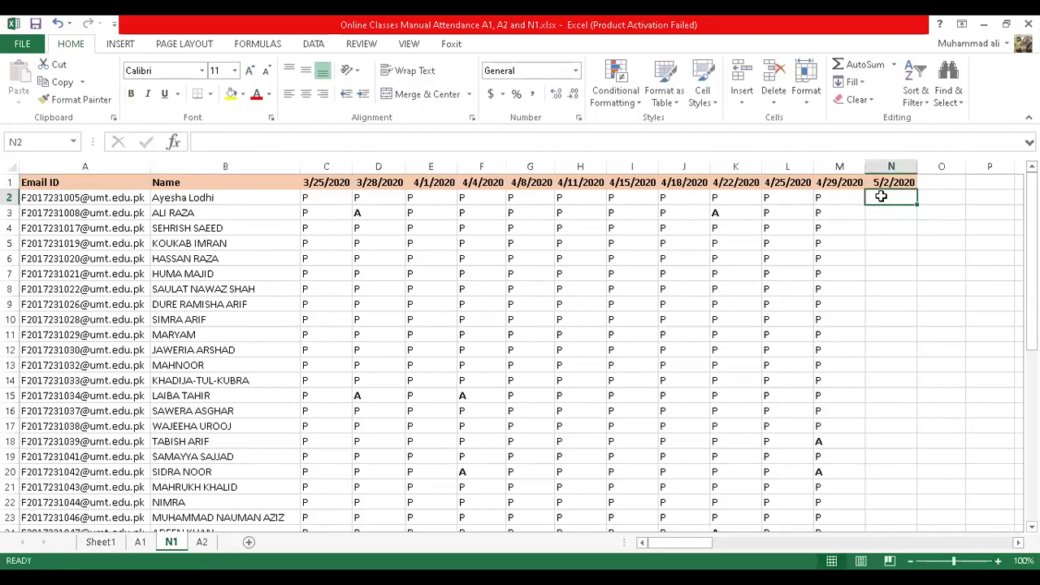
key(ctrl+s)
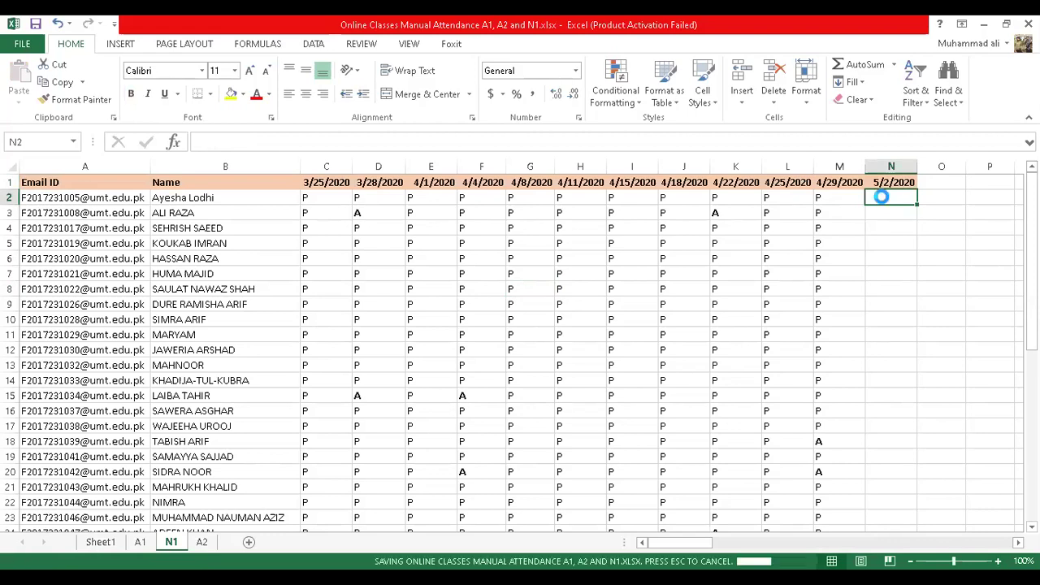
- Enter P for 5/2/2020 in cells N2 and N4, leaving N3 blank
text(P)
key(Return)
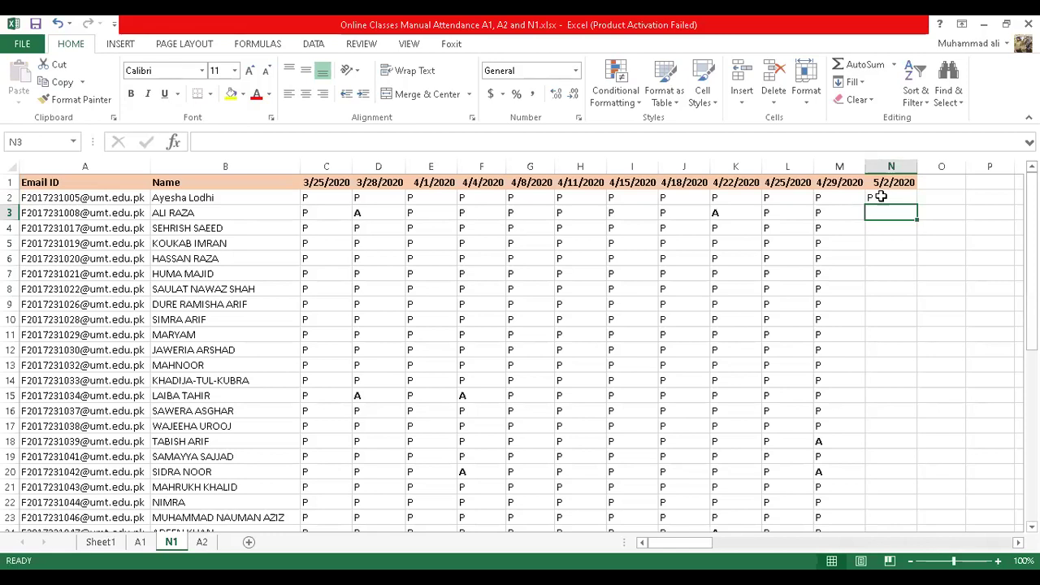
key(Down)
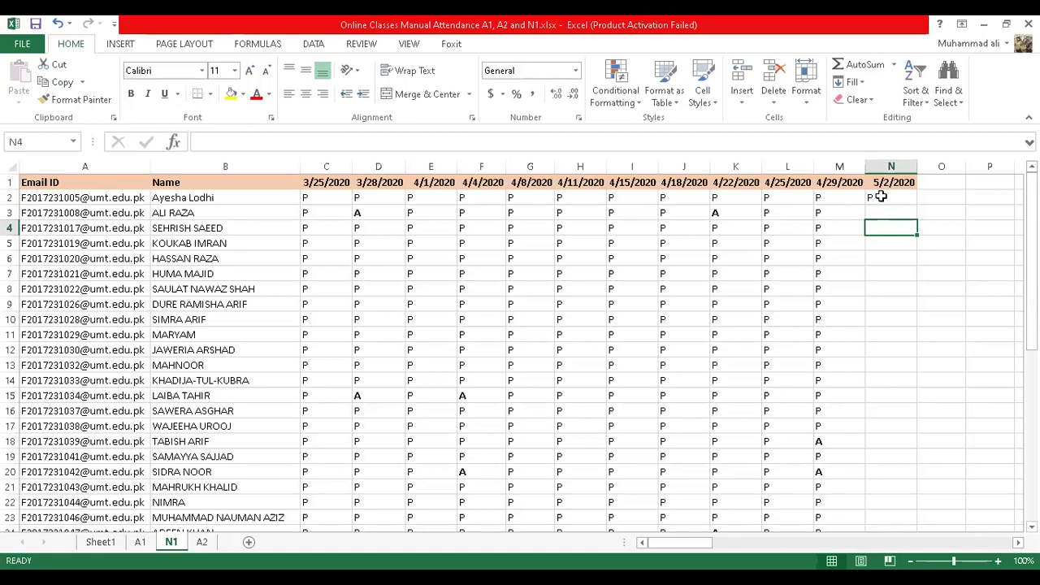
text(P)
key(Return)
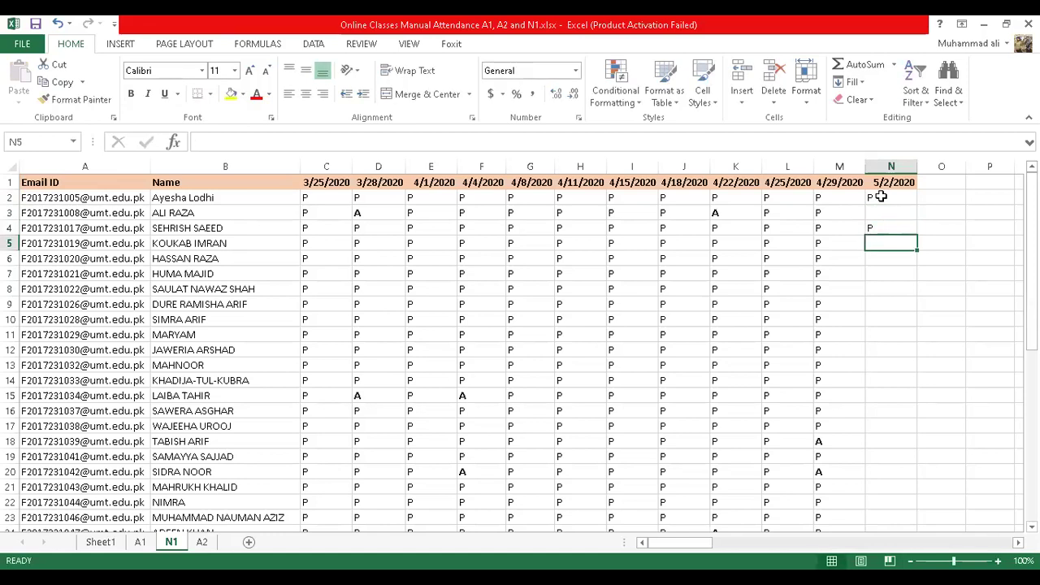
- Enter P in each of the cells N5 through N8 of the 5/2/2020 column
text(P)
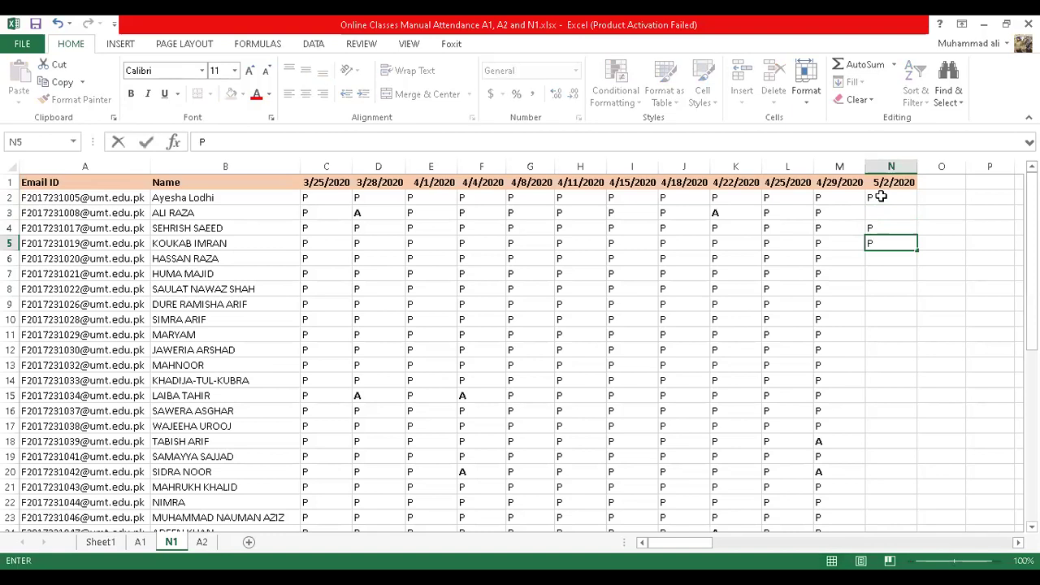
key(Return)
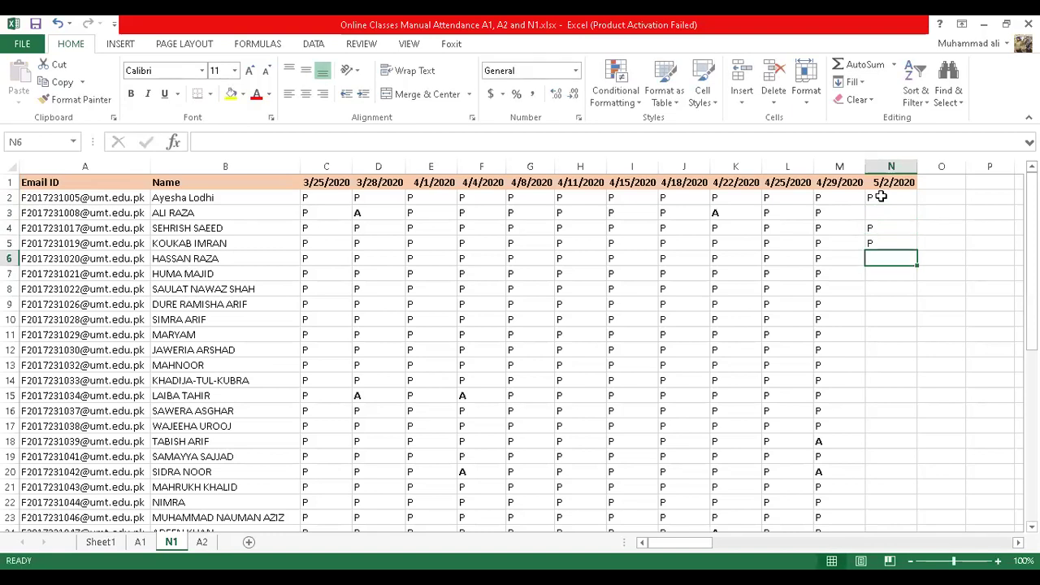
text(P)
key(Return)
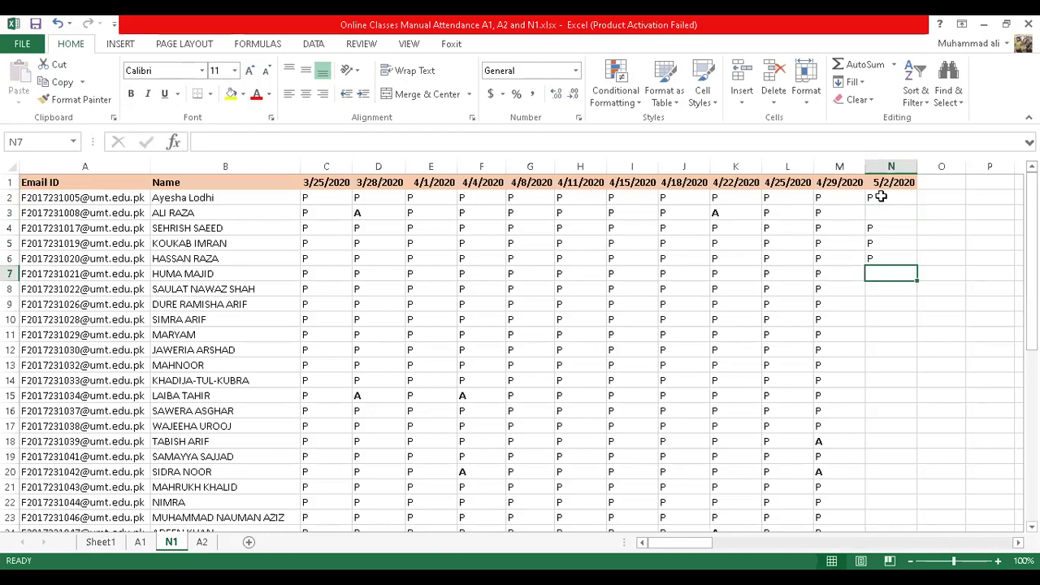
text(P)
key(Return)
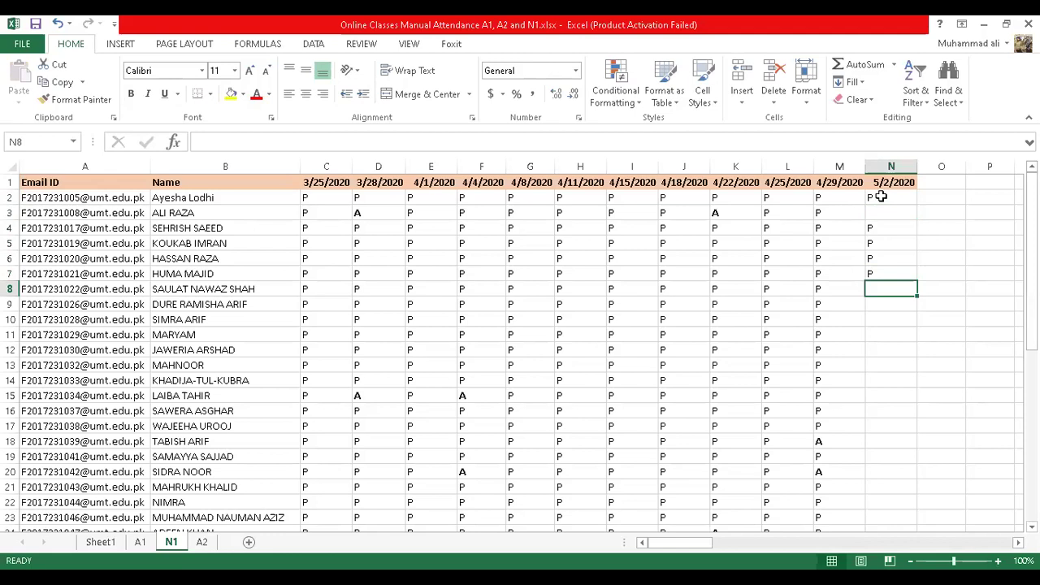
text(P)
key(Return)
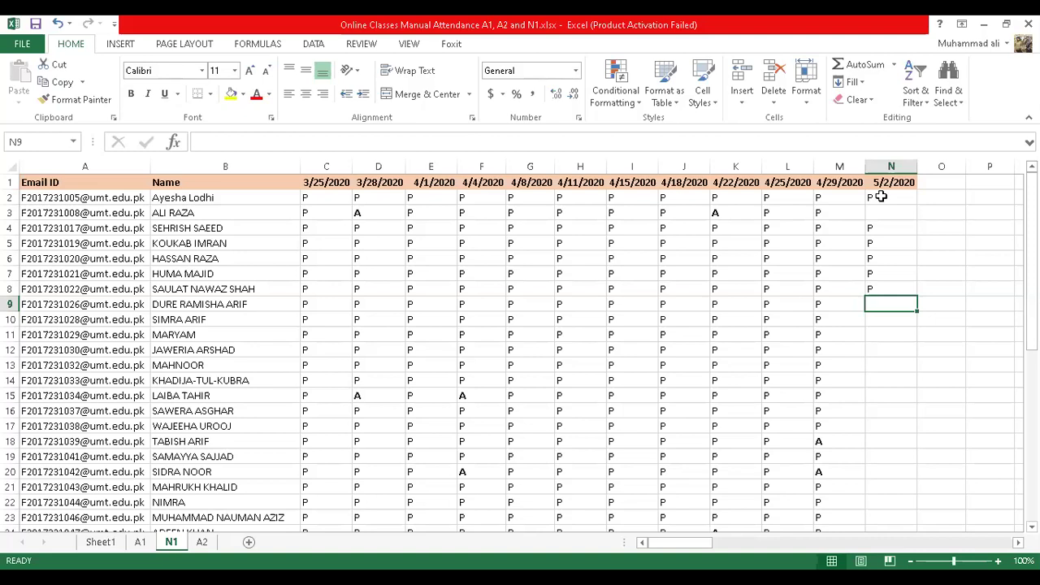
- Enter P in N10 and clear the misplaced entry from N11, leaving N9 and N11 blank
key(Down)
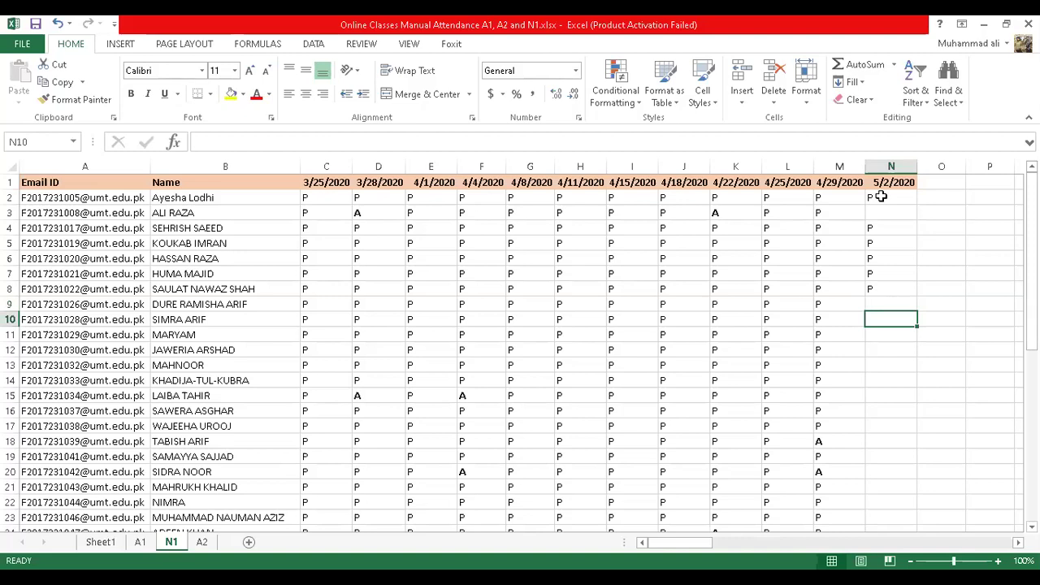
key(Down)
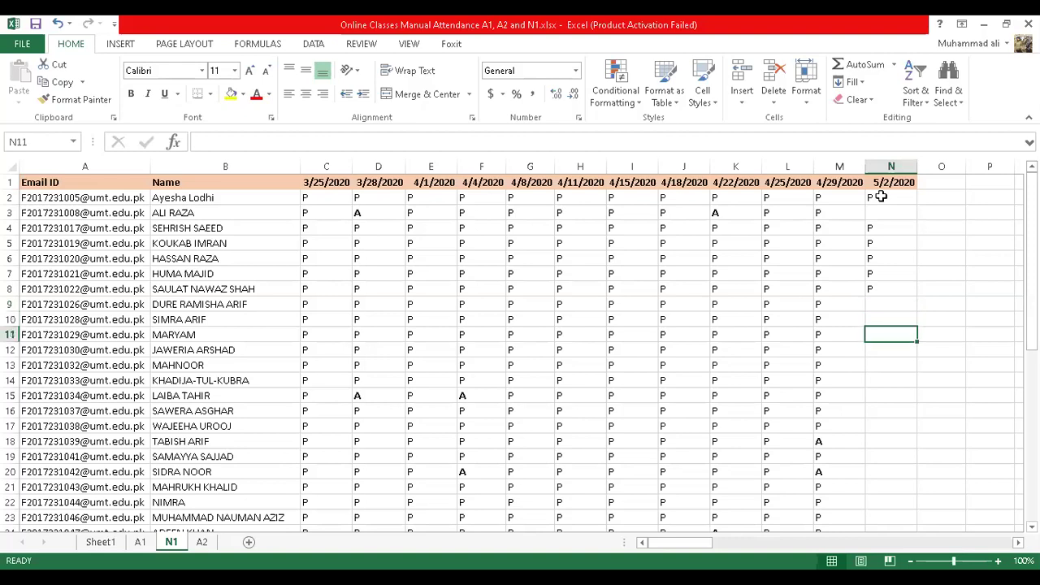
text(P)
key(Return)
key(Up)
key(Up)
text(P)
key(Return)
key(BackSpace)
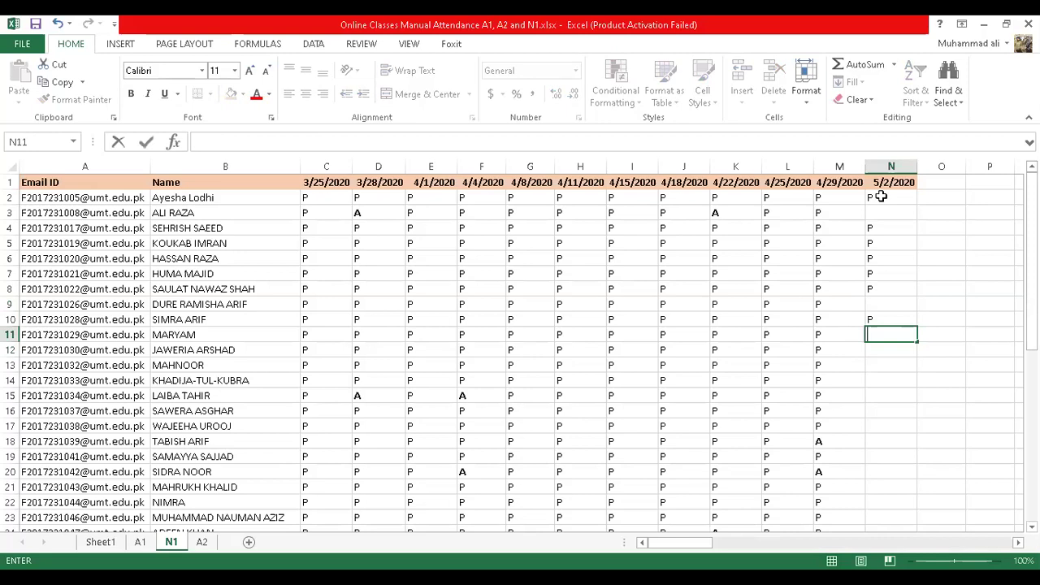
key(Return)
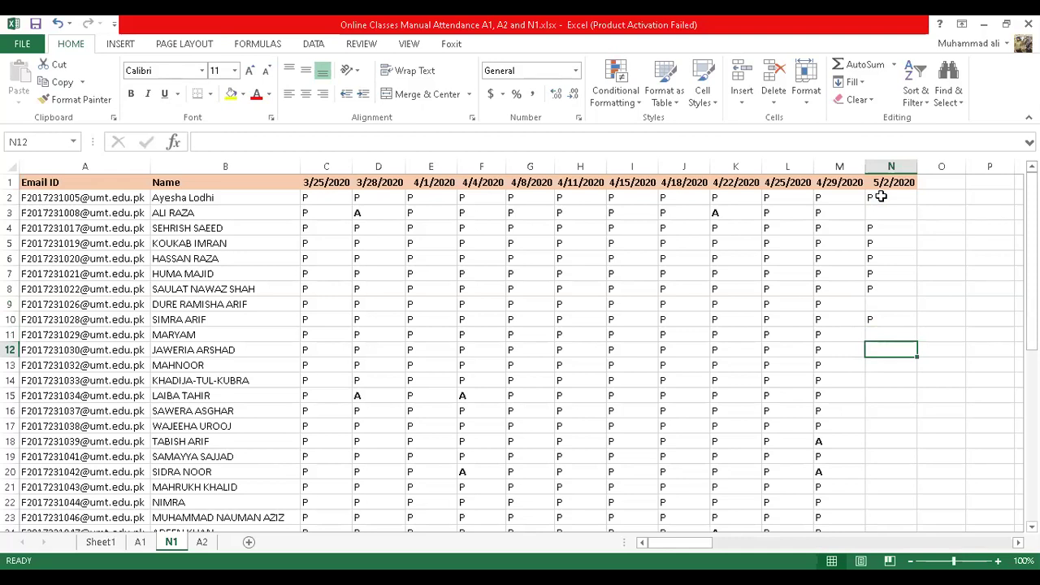
- Enter P in cells N12, N13 and N14 of the 5/2/2020 column
text(P)
key(Return)
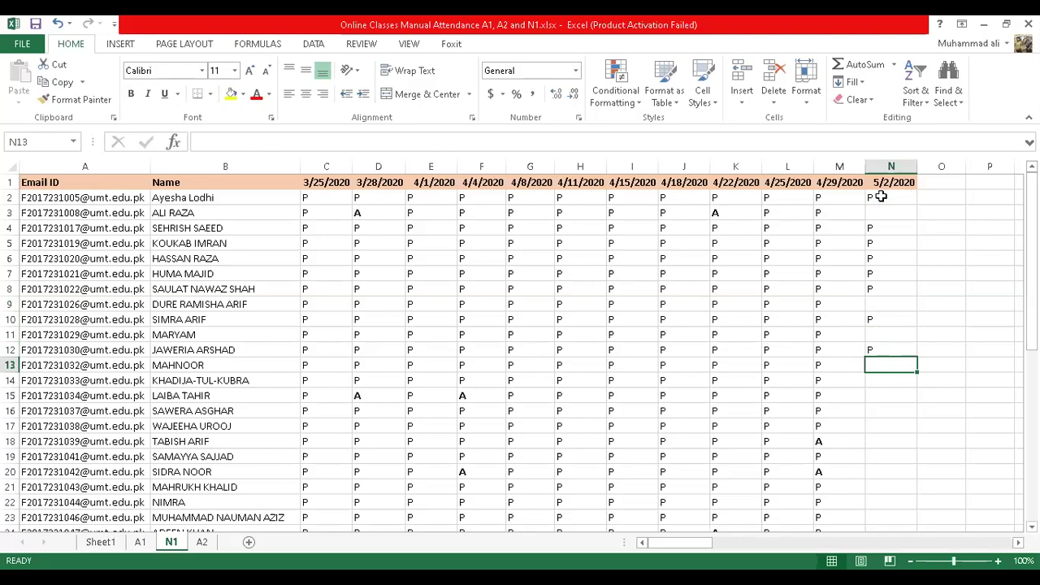
key(Return)
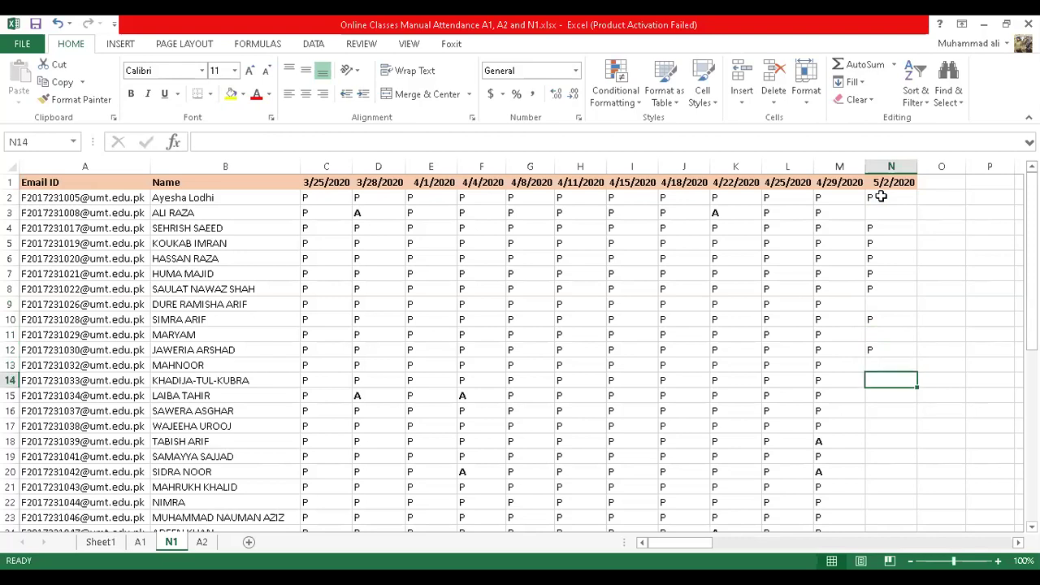
key(Up)
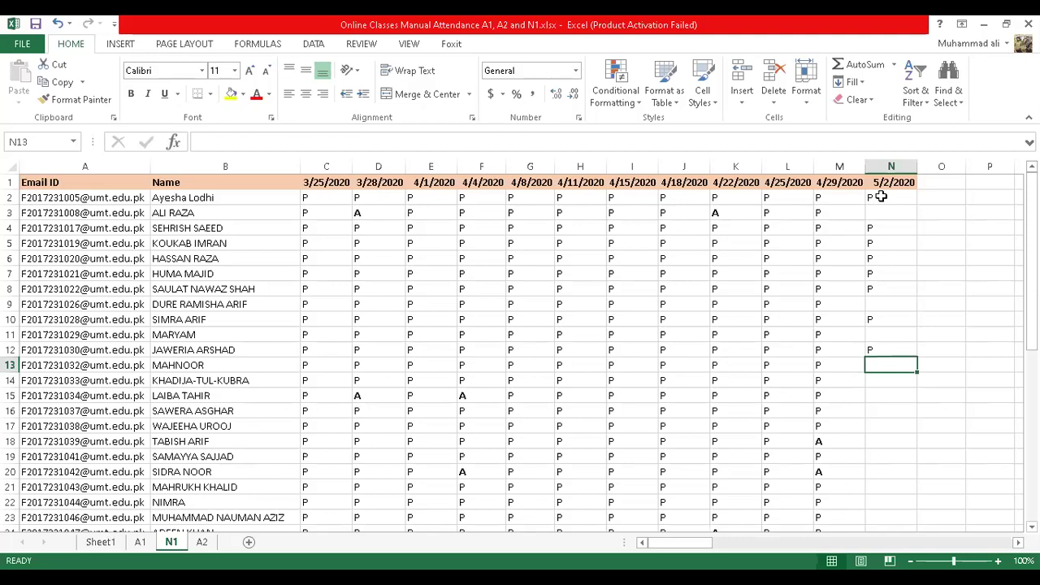
text(P)
key(Return)
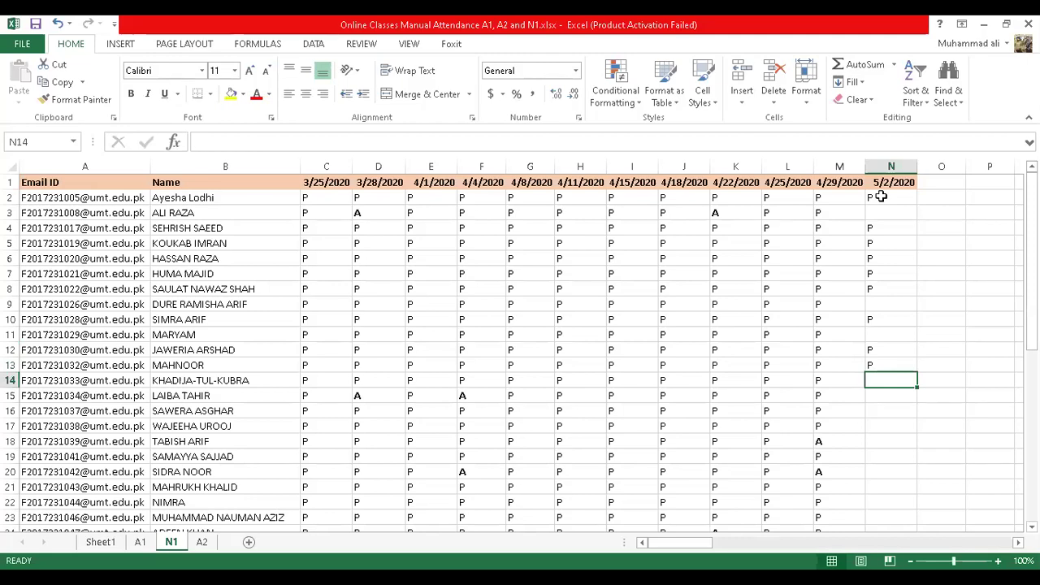
text(P)
key(Return)
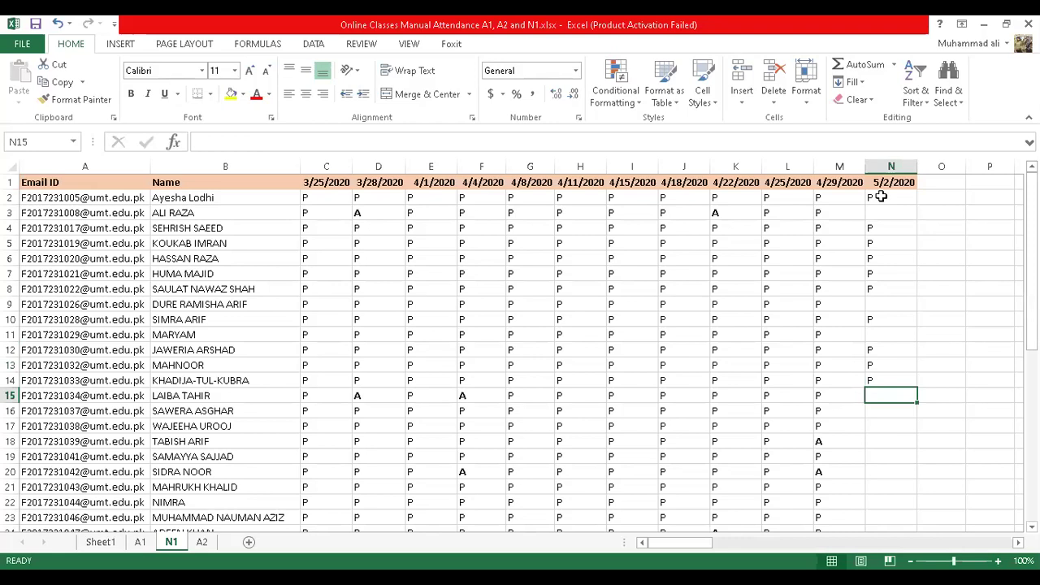
- Enter P in each of the cells N15 through N18, leaving N19 blank
text(P)
key(Return)
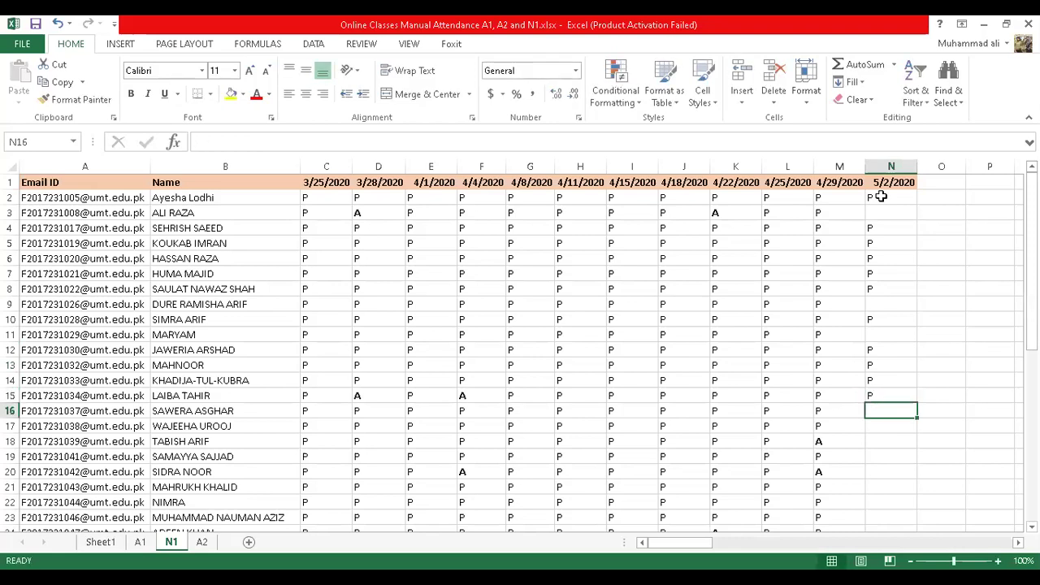
text(P)
key(Return)
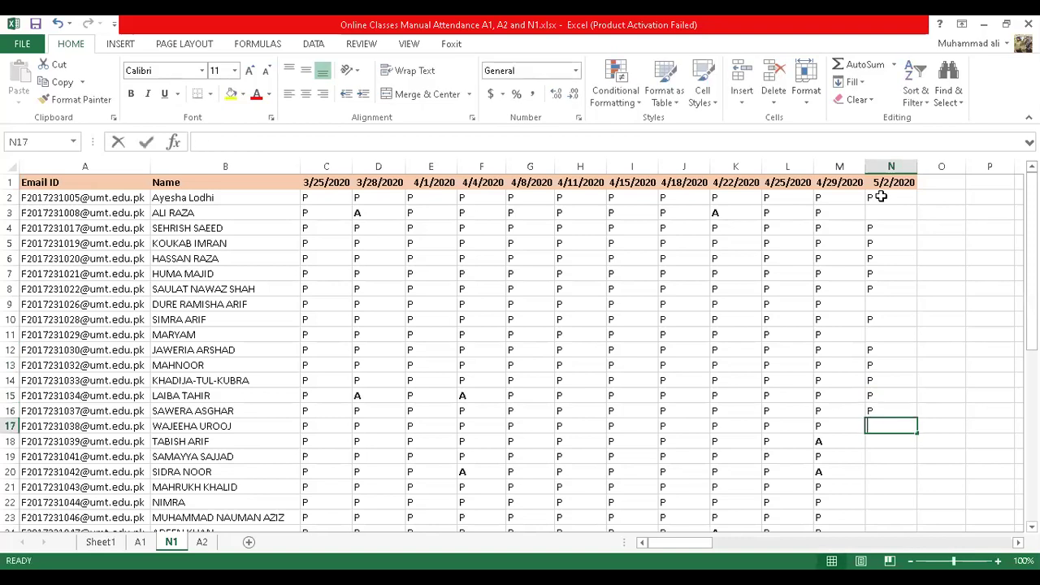
text(P)
key(Return)
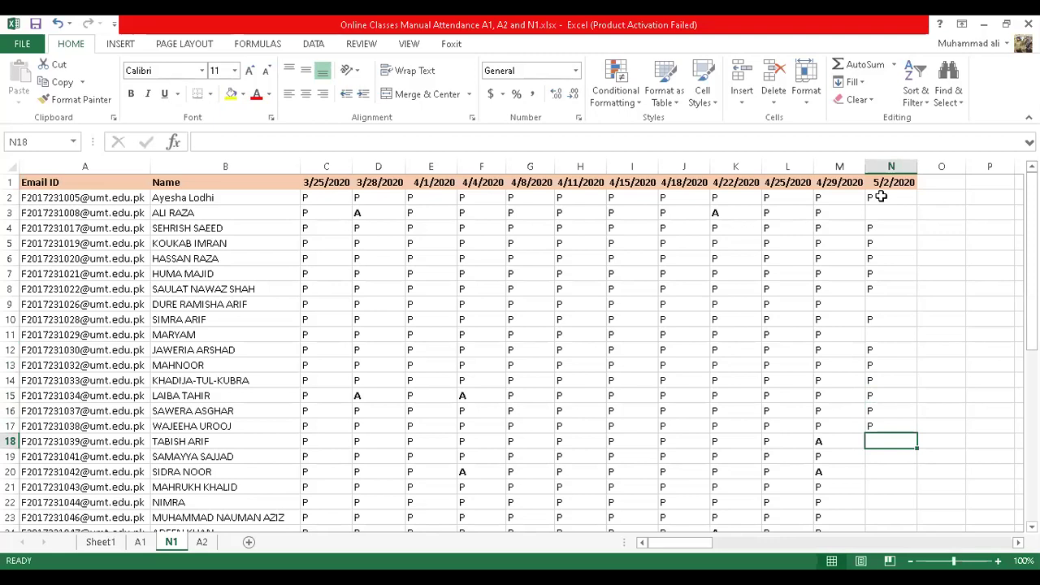
text(P)
key(Return)
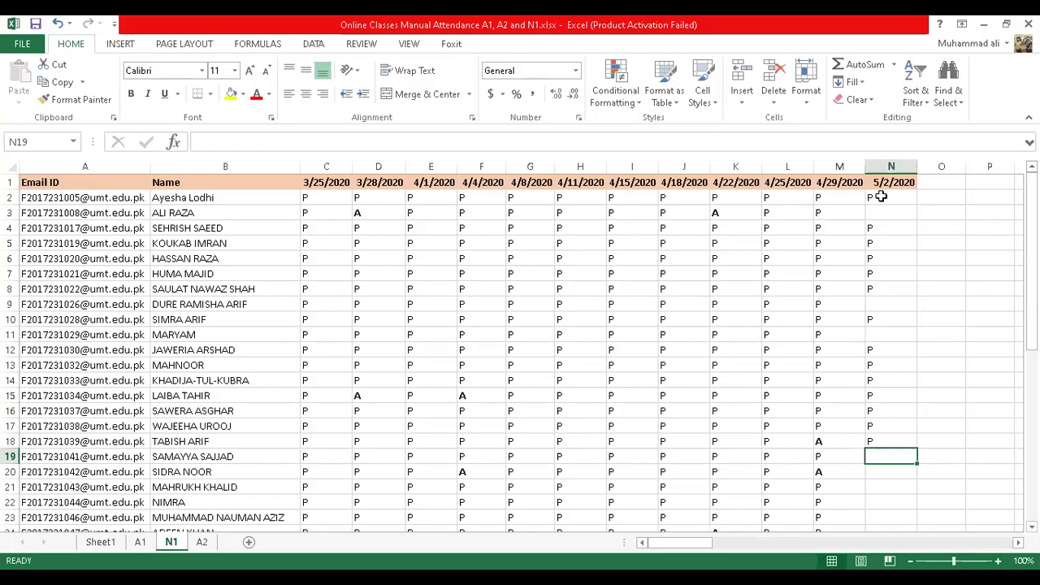
key(Return)
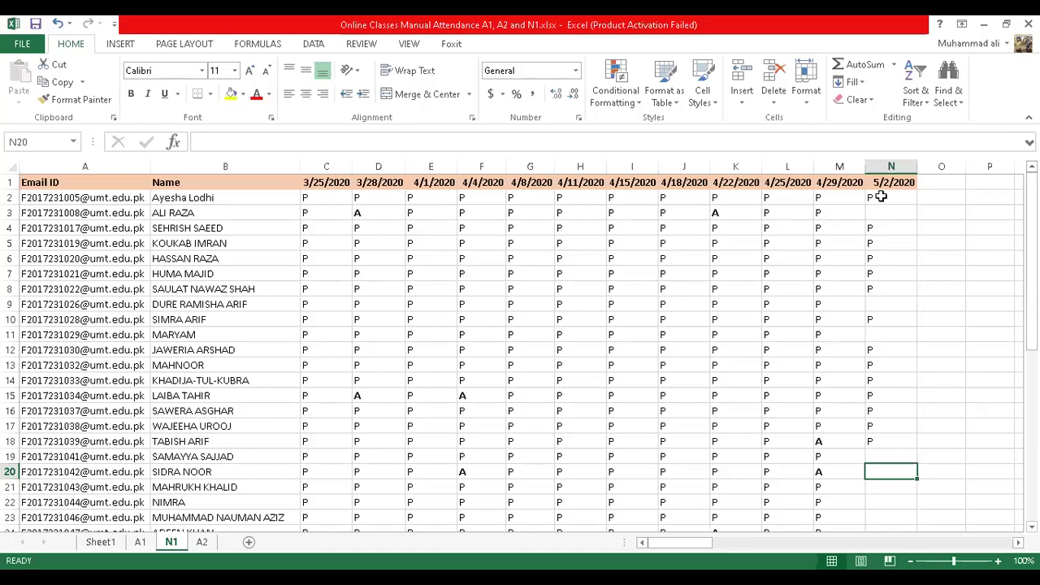
text(P)
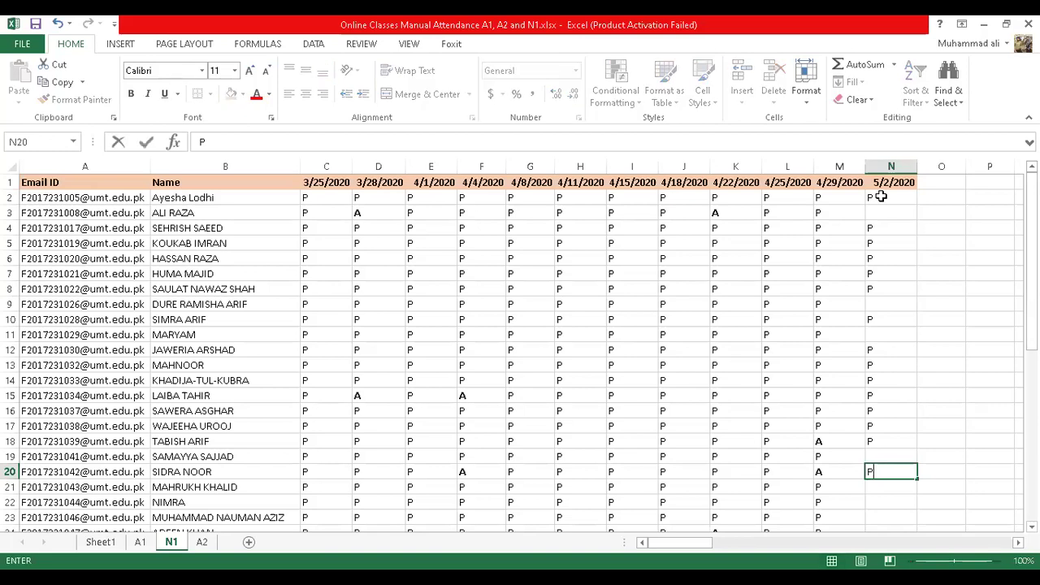
key(BackSpace)
key(Escape)
key(Up)
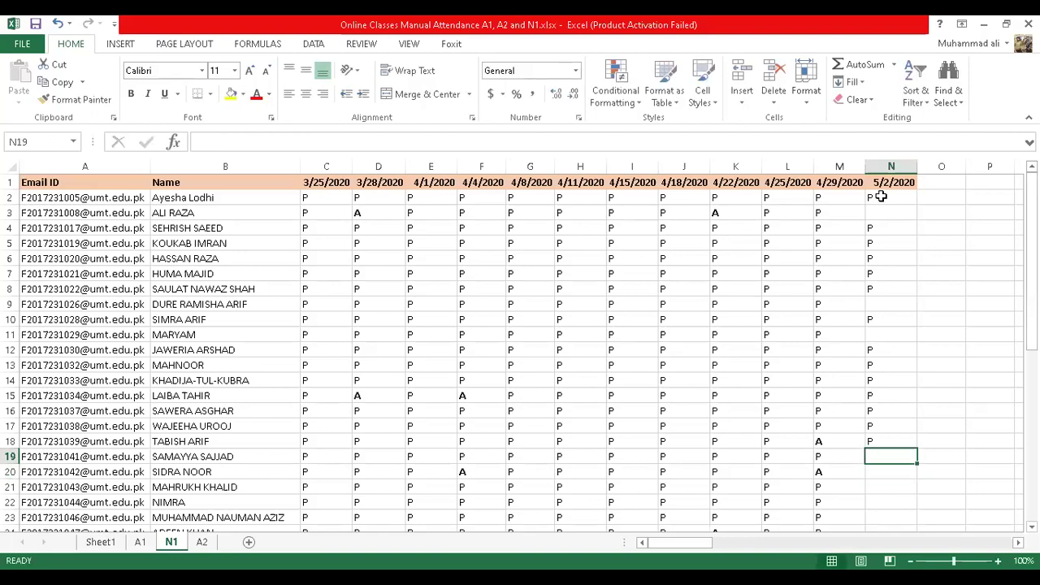
key(Down)
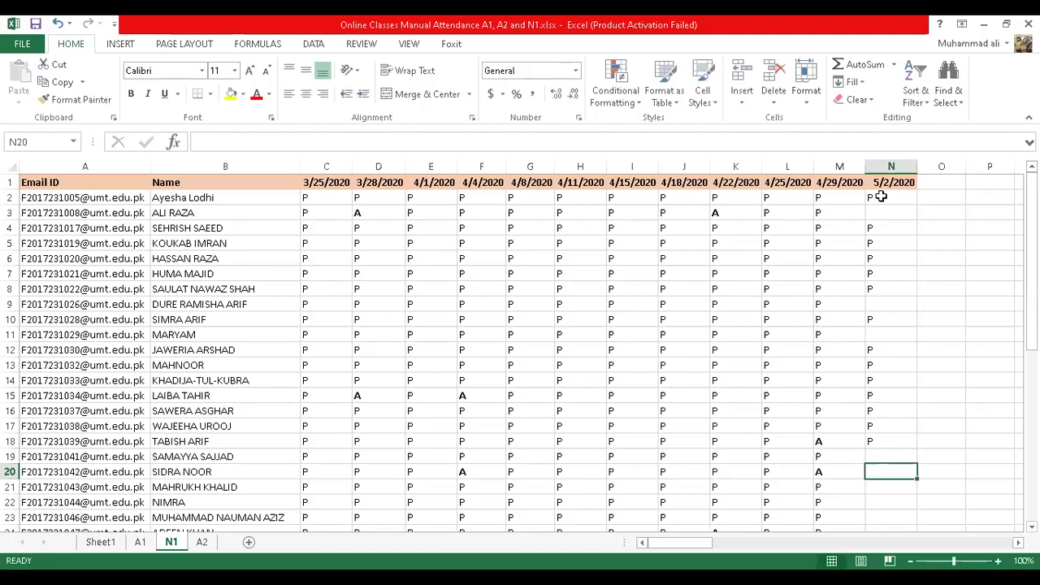
- Enter P in the skipped cell N11 of the 5/2/2020 column
key(Down)
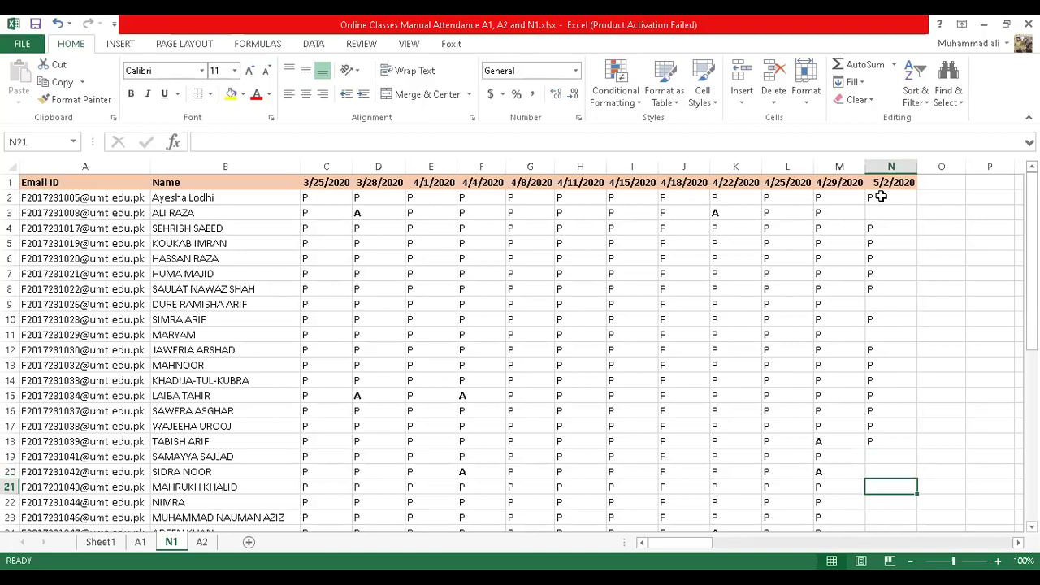
key(Up)
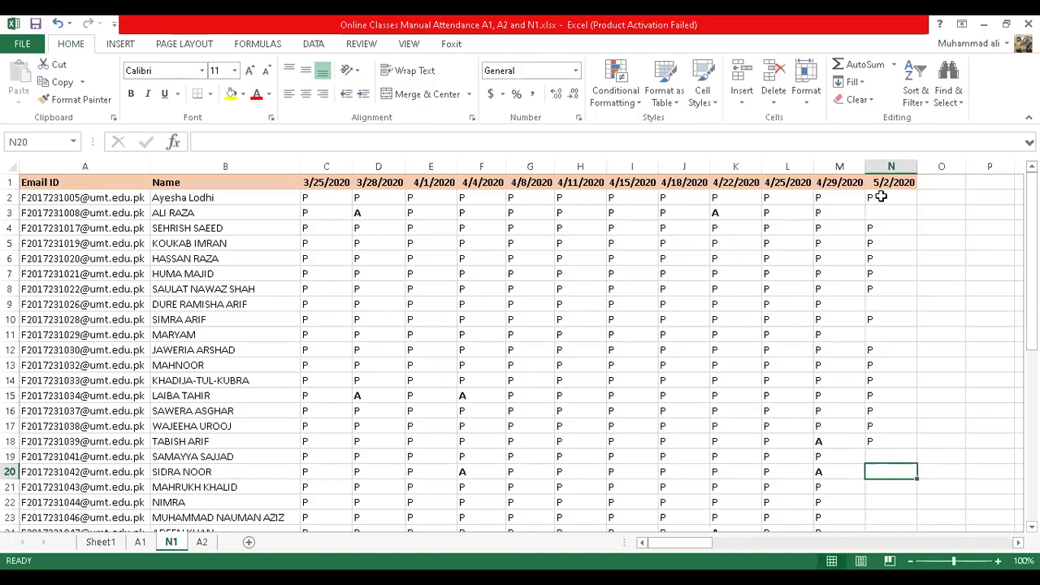
key(Up)
key(Up)
key(Up)
key(Up)
key(Up)
key(Up)
key(Up)
key(Up)
key(Up)
text(P)
key(Return)
- Enter P in the blank cell N19 of the 5/2/2020 column
key(Down)
key(Down)
key(Down)
key(Down)
key(Down)
key(Down)
key(Down)
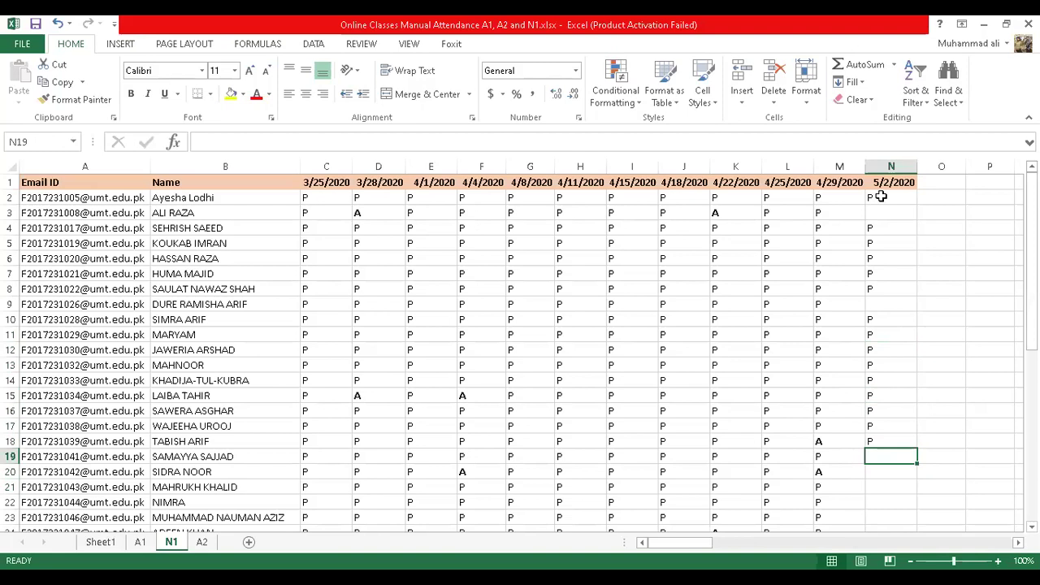
text(P)
key(Return)
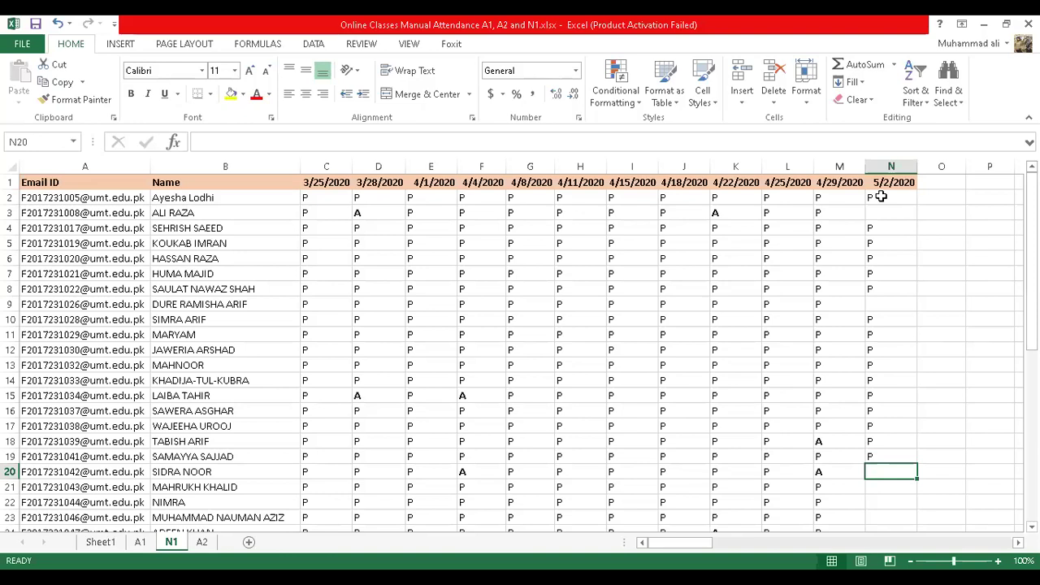
- Enter P in cells N21, N22 and N23 of the 5/2/2020 column, leaving N20 blank
key(Return)
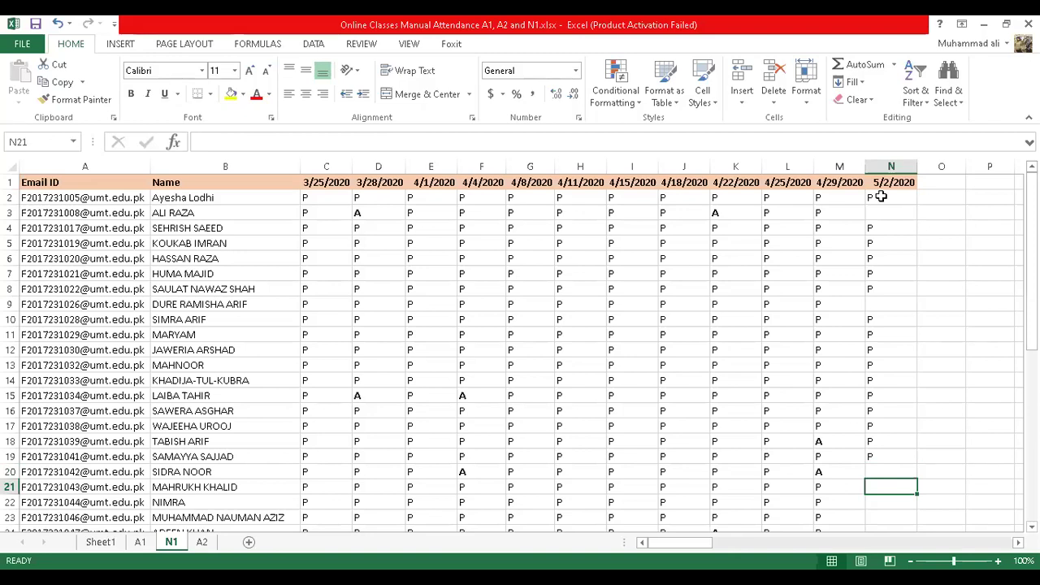
text(P)
key(Return)
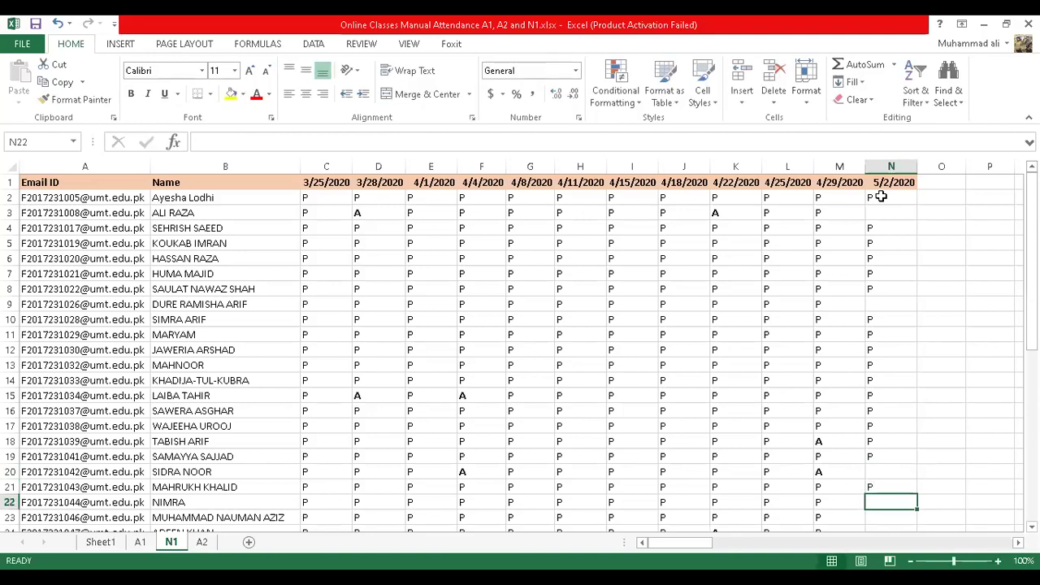
text(P)
key(Return)
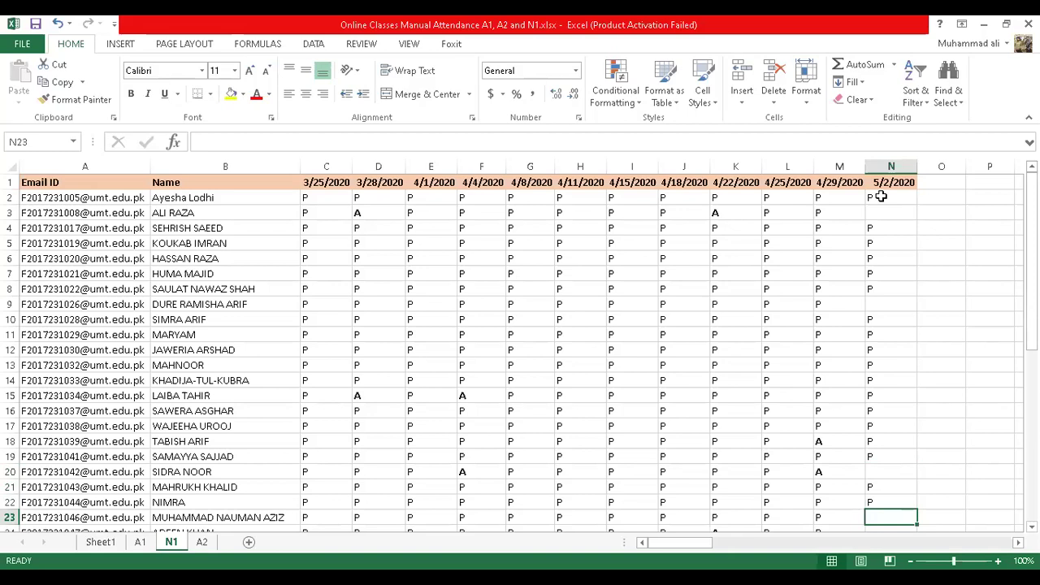
scroll(880, 196, down, 1)
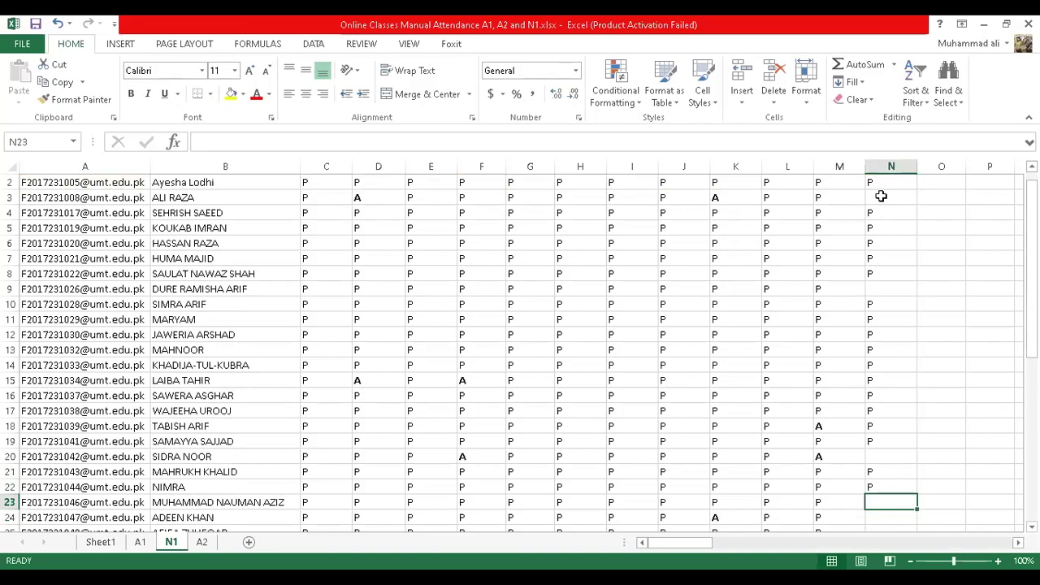
text(P)
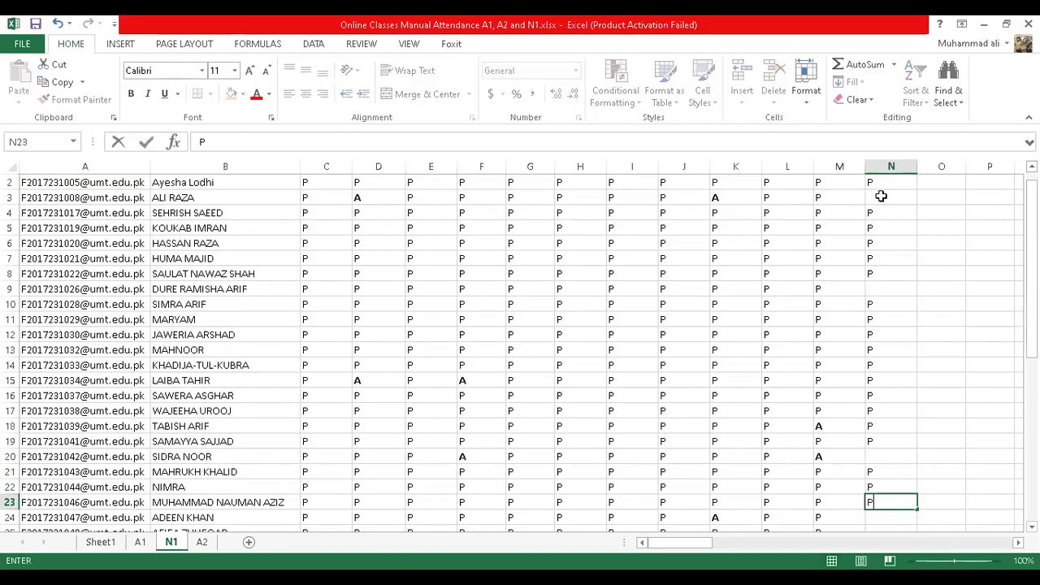
key(Return)
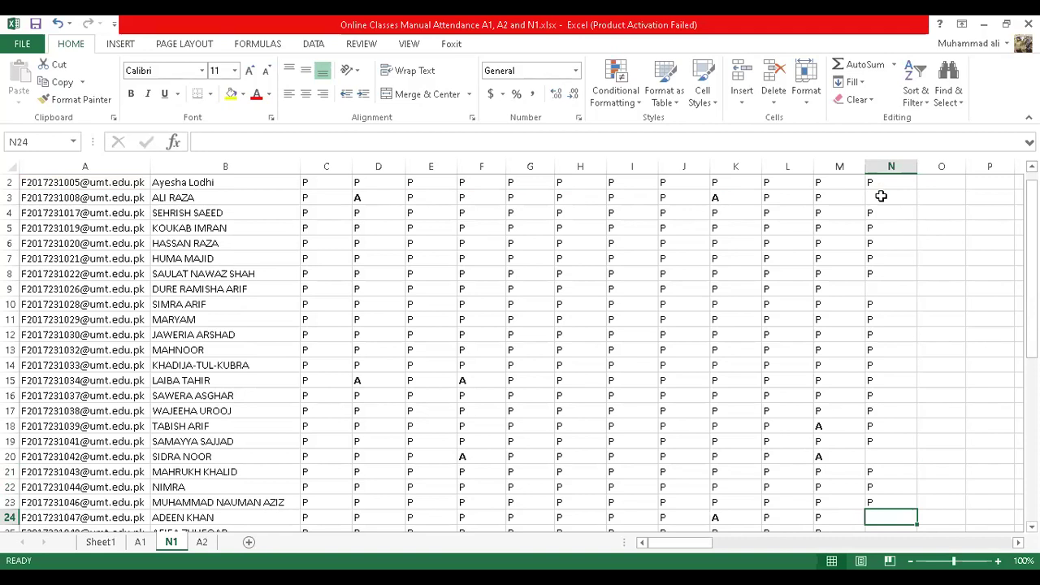
- Enter P in N25 and N27 of the 5/2/2020 column, leaving N24 and N26 blank
key(Return)
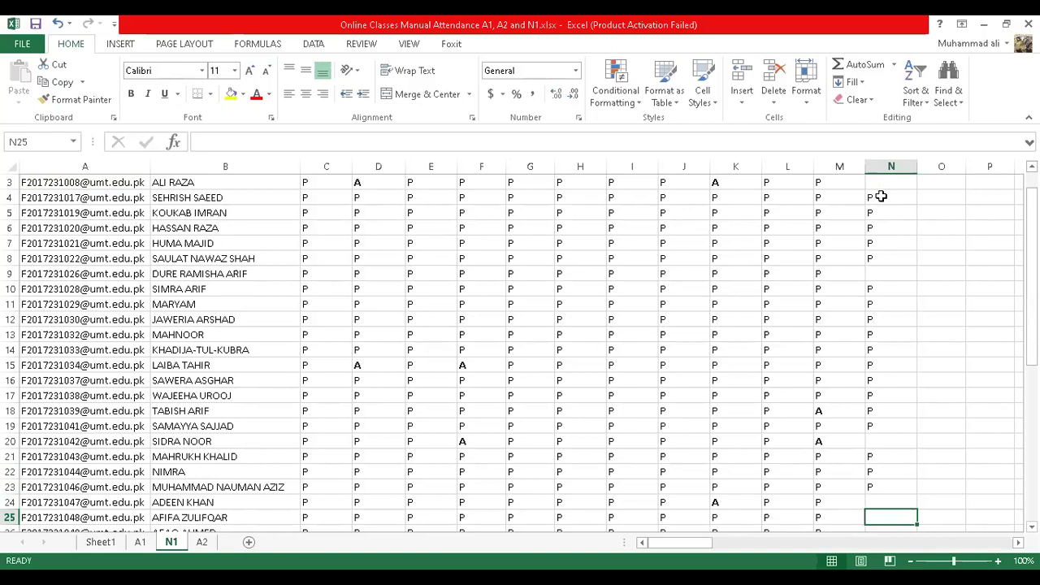
text(P)
key(Return)
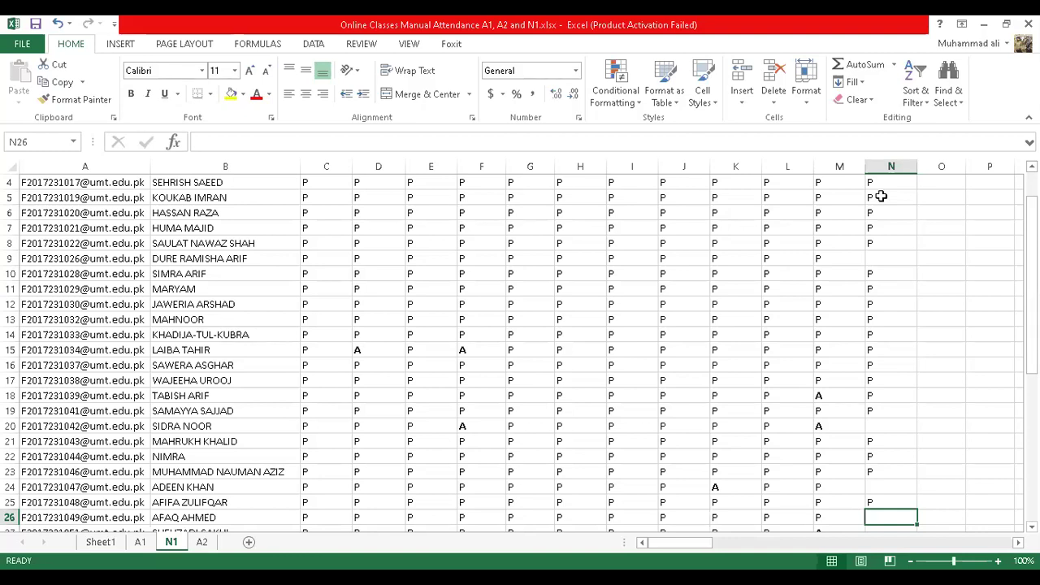
key(Return)
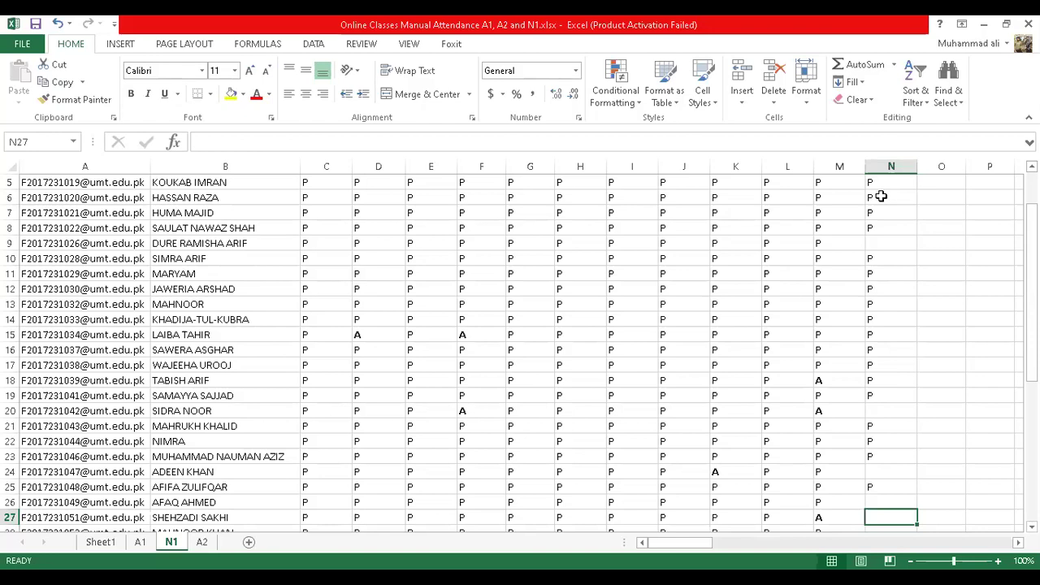
text(P)
key(Return)
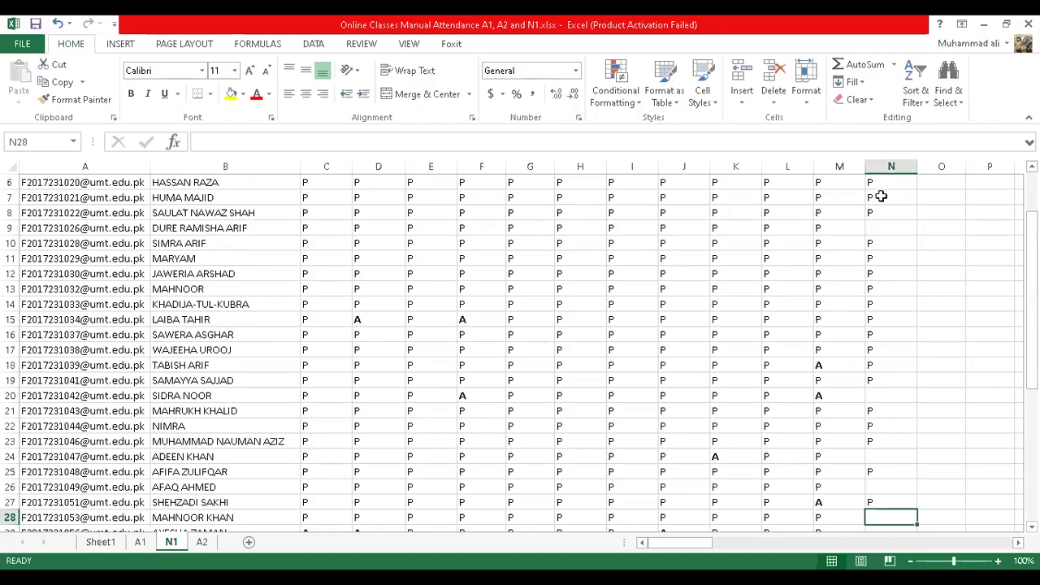
- Enter P in cells N28 and N29 of the 5/2/2020 column
text(P)
key(Return)
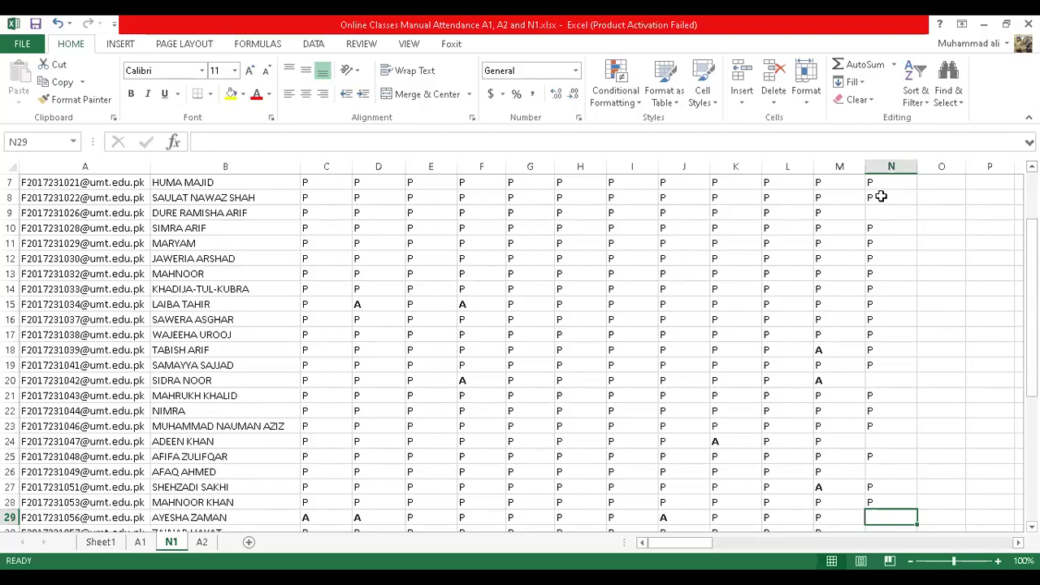
text(P)
key(Return)
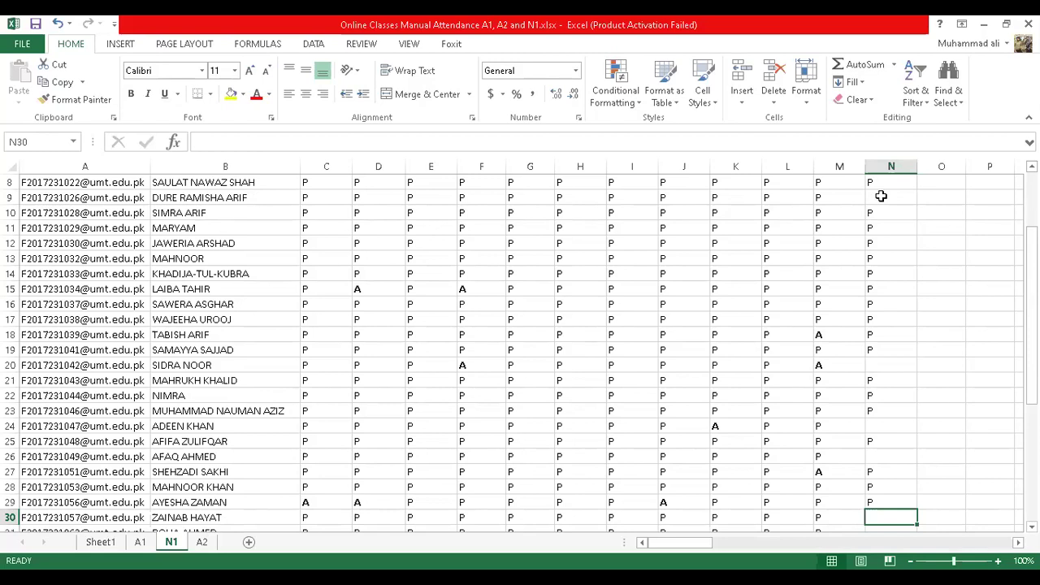
- Enter P in cells N30 and N31 of the 5/2/2020 column
key(Return)
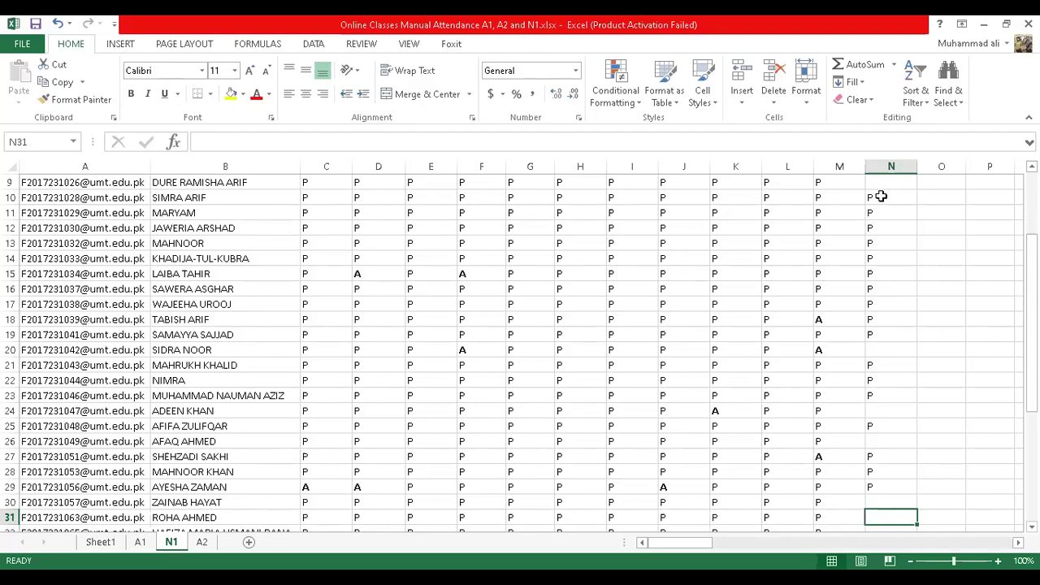
key(Up)
text(P)
key(Return)
text(P)
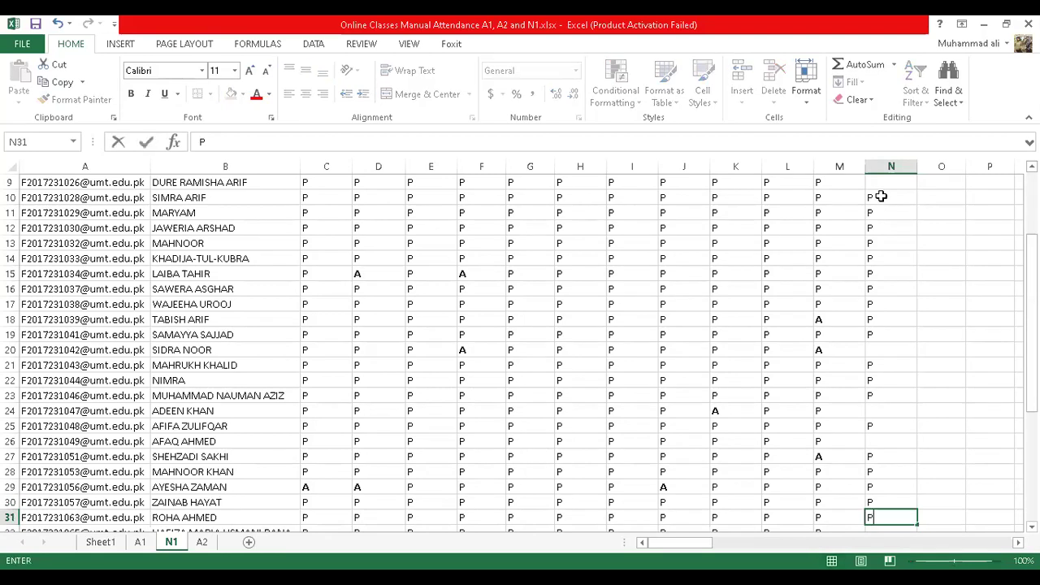
key(Return)
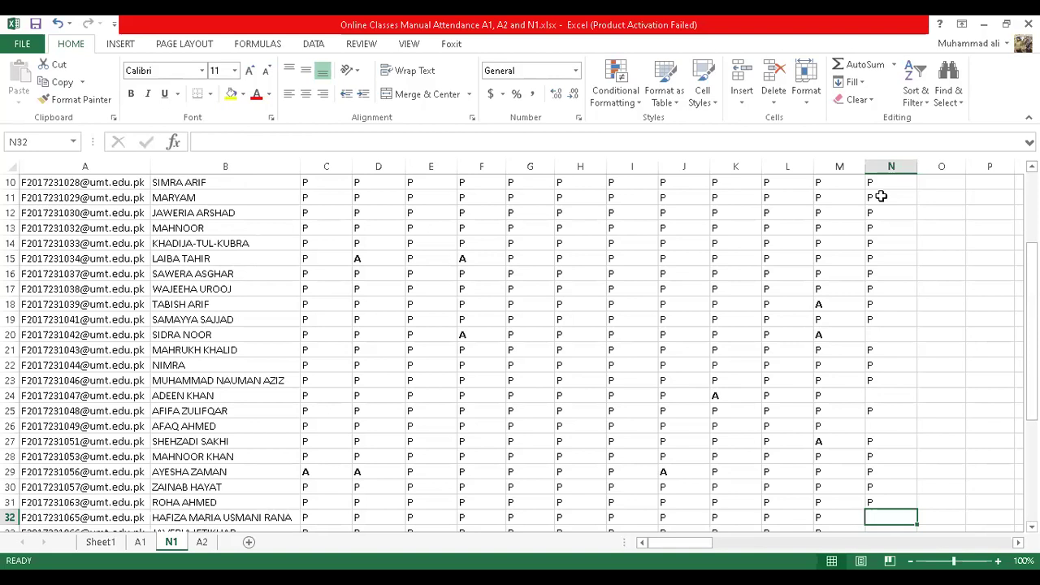
- Enter P in cells N32, N33 and N34 of the 5/2/2020 column
text(P)
key(Return)
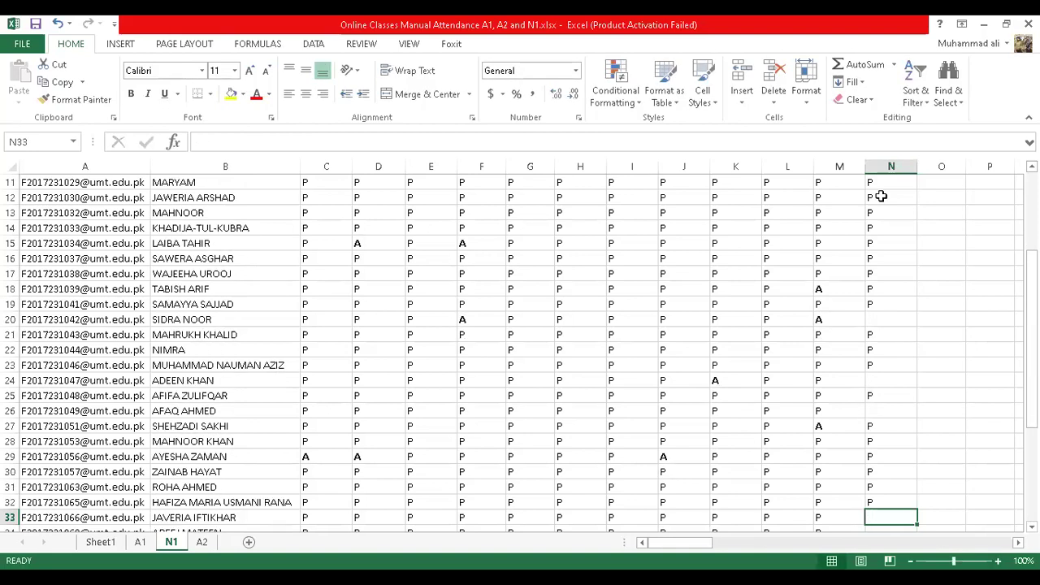
text(P)
key(Return)
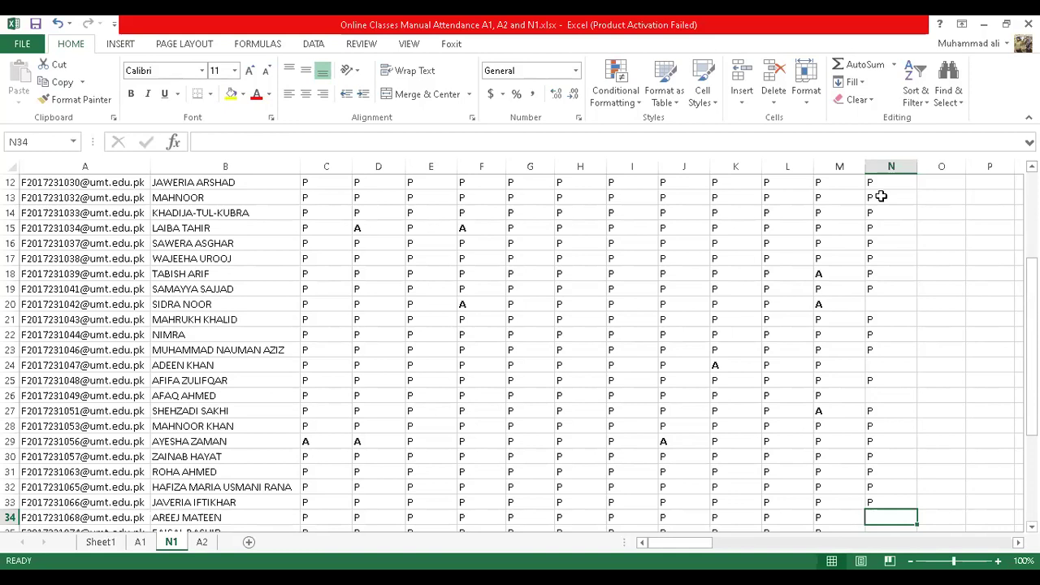
key(Return)
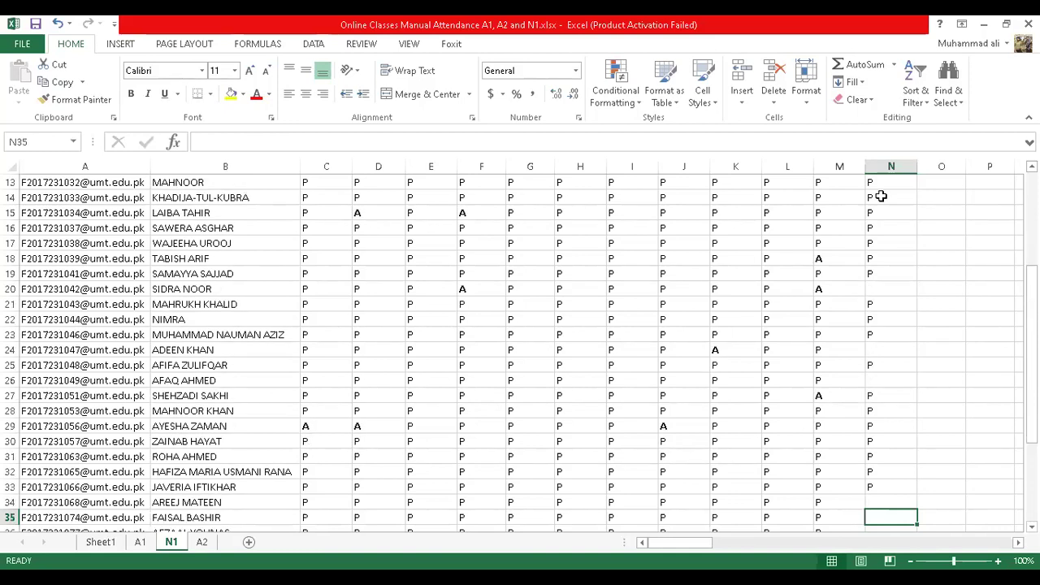
key(Up)
text(P)
key(Return)
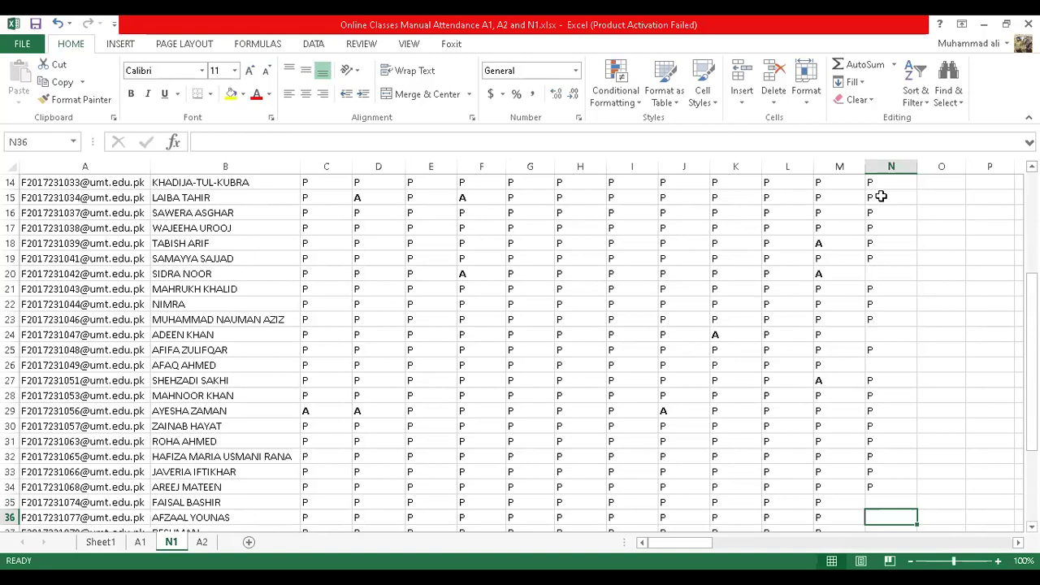
- Enter P in N35, N36 and N38 of the 5/2/2020 column, skipping N37
text(P)
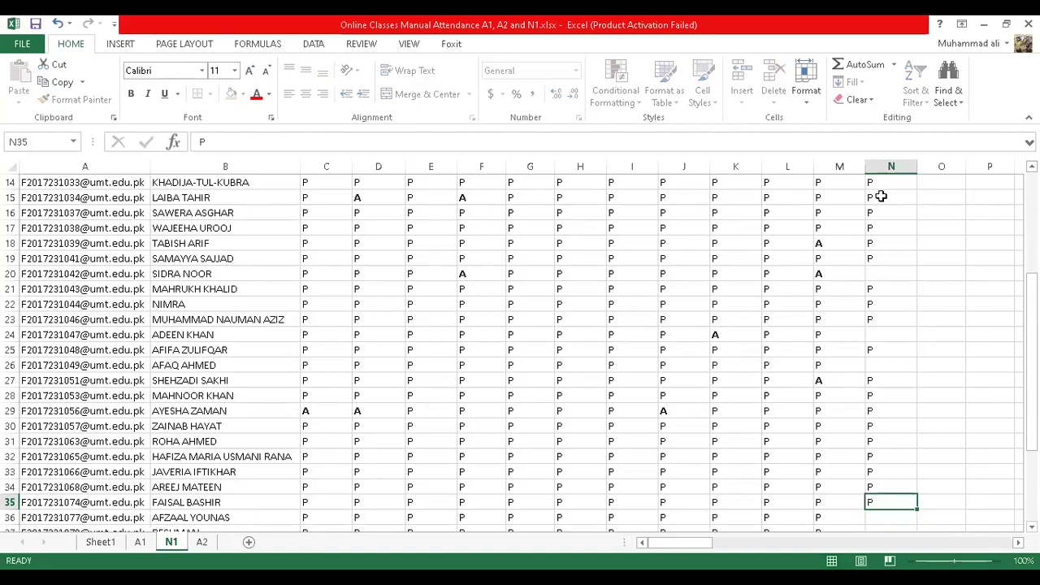
key(Return)
text(P)
key(Return)
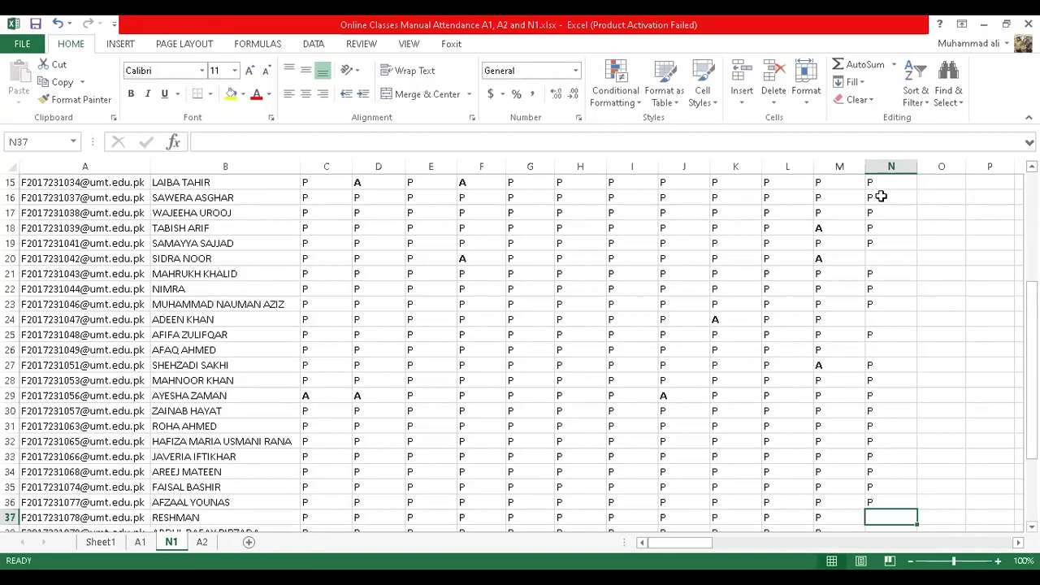
key(Return)
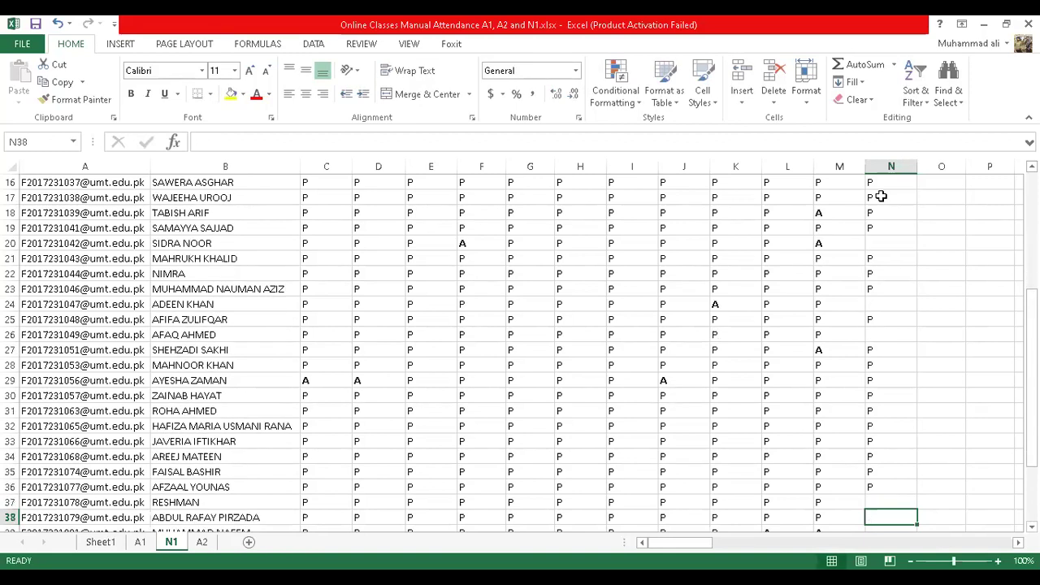
text(P)
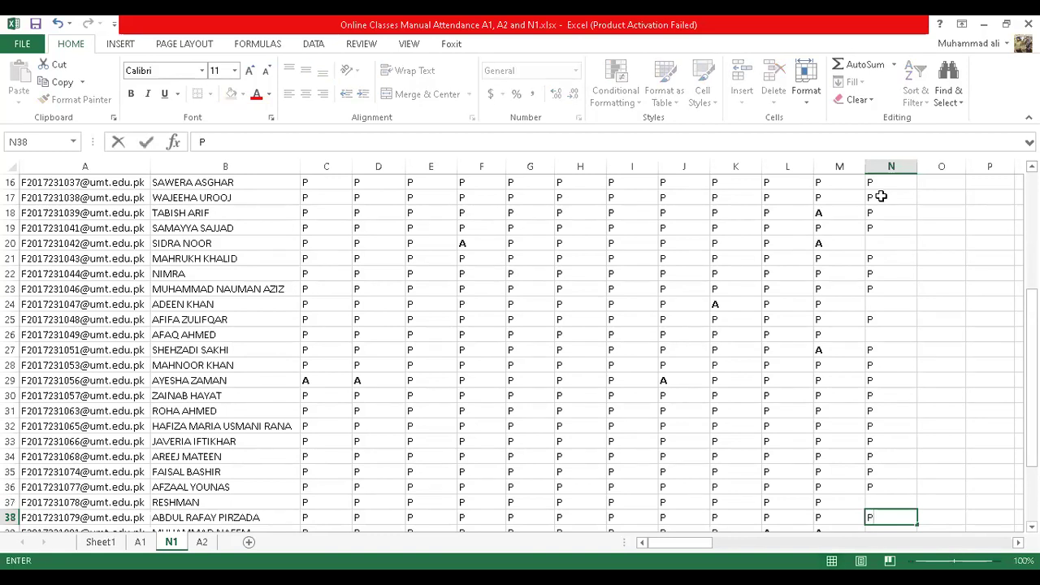
key(Return)
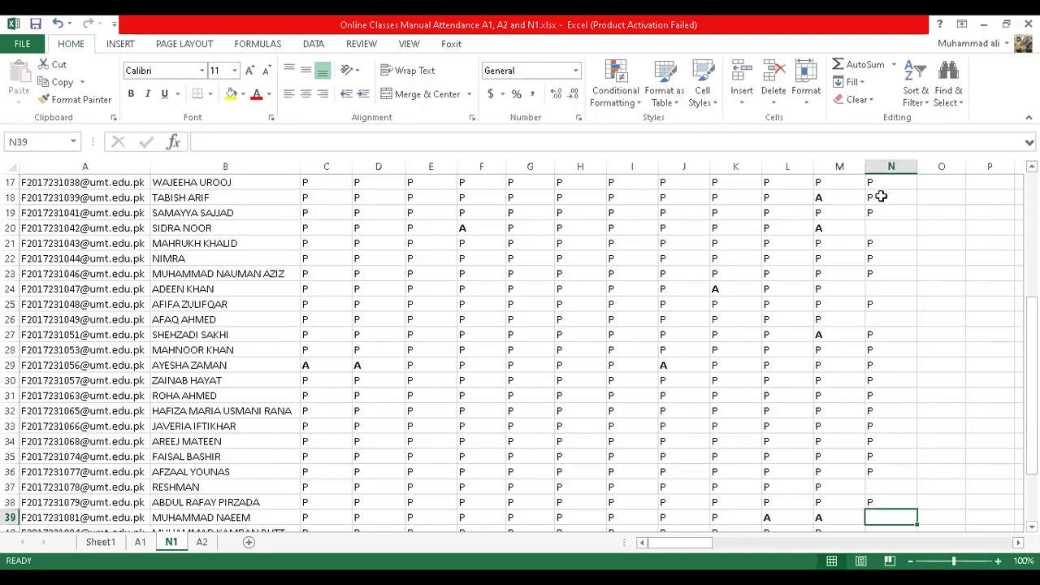
- Enter P in the skipped cell N37 of the 5/2/2020 column, leaving N39 blank
key(Down)
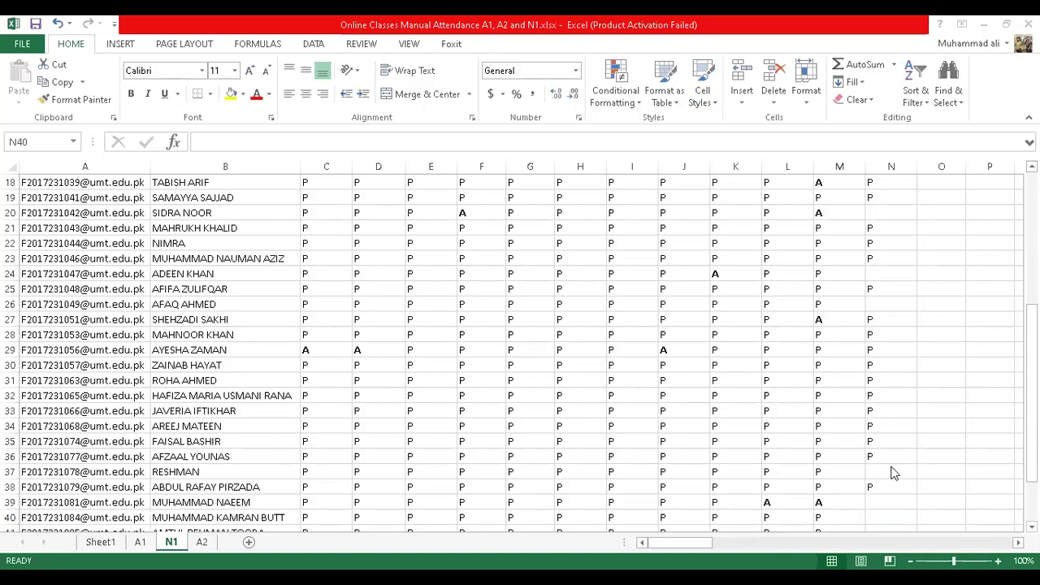
key(Up)
key(Up)
key(Up)
text(P)
key(Down)
key(Down)
key(Down)
- Review the attendance entries in the 5/2/2020 column between row 39 and the header for students without a mark
key(Up)
key(Up)
key(Up)
key(Up)
key(Up)
key(Up)
key(Up)
key(Up)
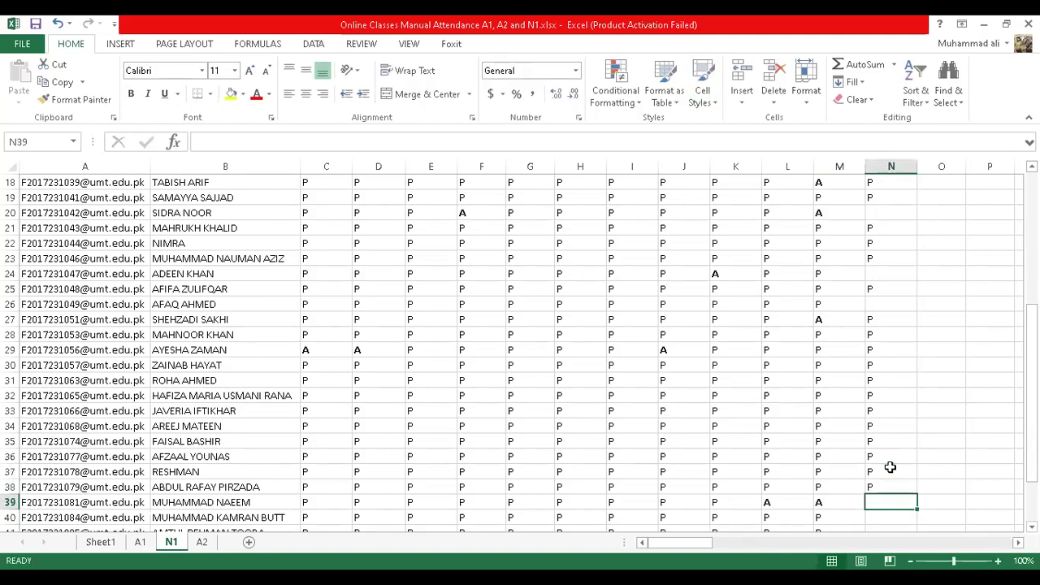
key(Up)
key(Up)
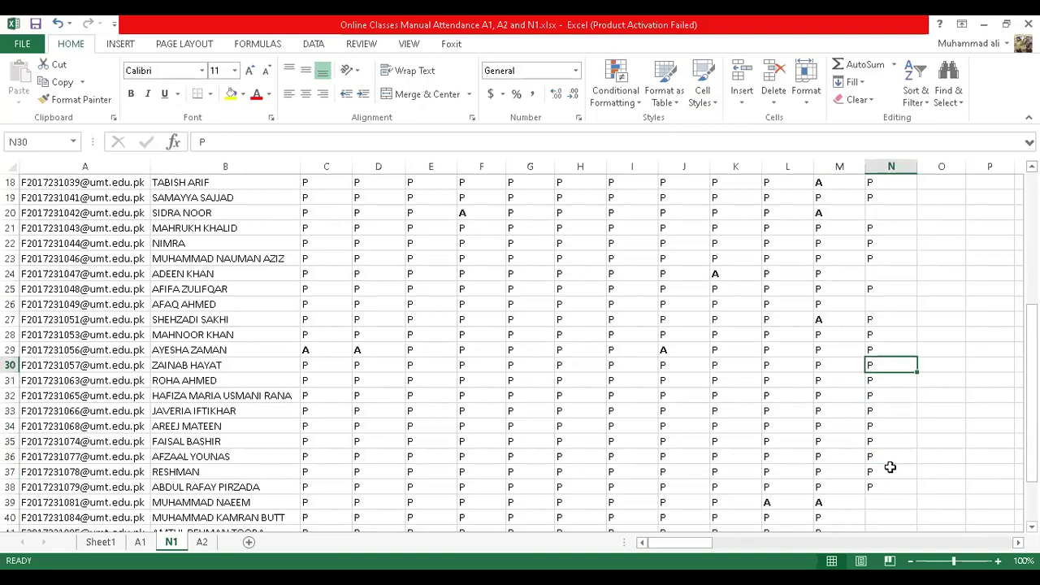
key(Down)
key(Down)
key(Down)
key(Down)
key(Down)
key(Down)
key(Down)
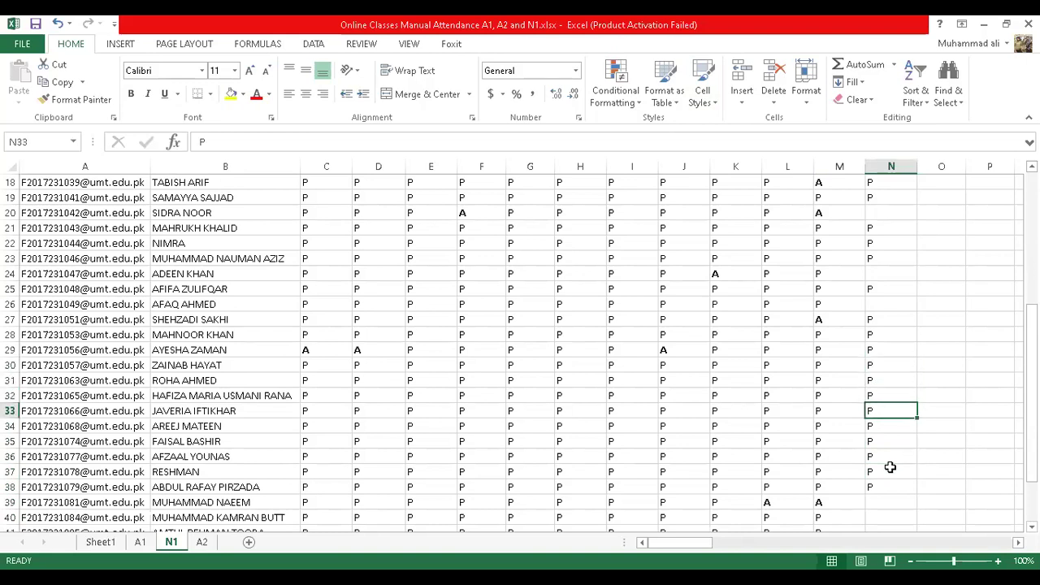
key(Down)
key(Down)
key(Up)
key(Up)
key(Up)
key(Up)
key(Up)
key(Up)
key(Up)
key(Up)
key(Up)
key(Up)
key(Up)
key(Up)
key(Up)
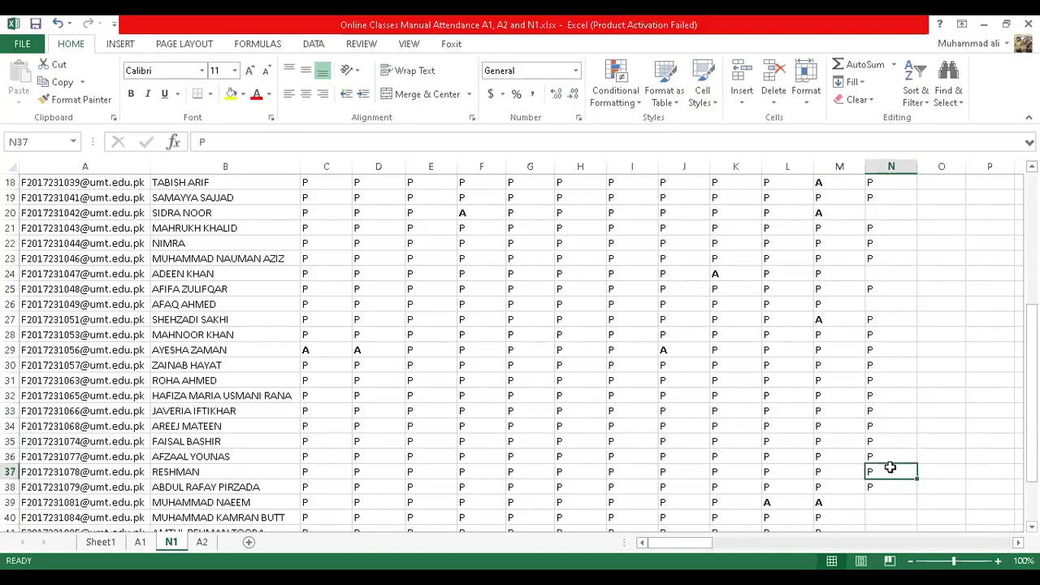
key(Up)
key(Up)
key(Up)
key(Up)
key(Up)
key(Up)
key(Up)
key(Up)
key(Up)
key(Up)
key(Up)
key(Up)
key(Up)
key(Up)
key(Up)
key(Up)
key(Up)
key(Up)
key(Up)
key(Up)
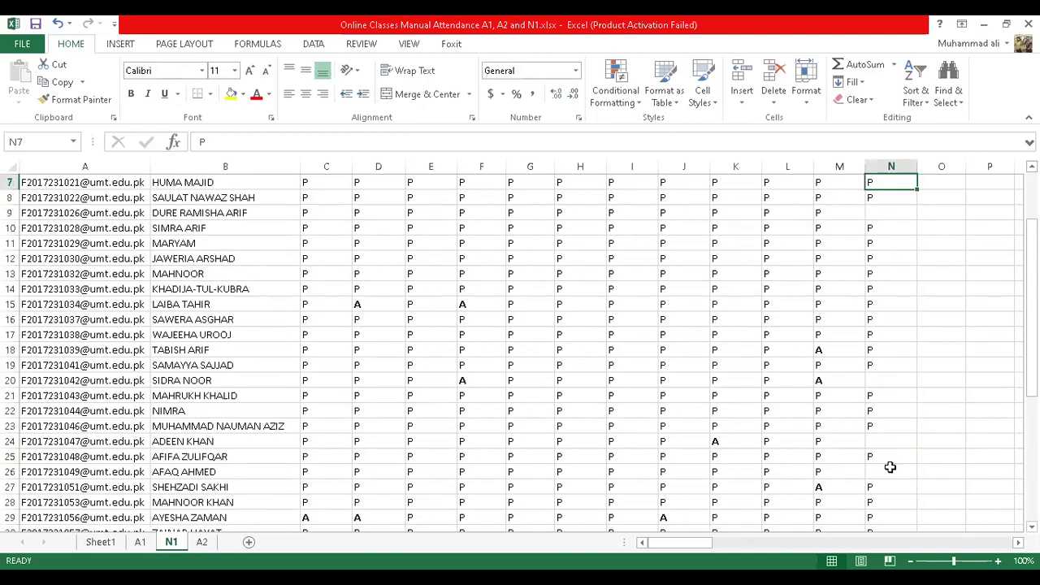
key(Up)
key(Up)
key(Down)
key(Down)
key(Down)
key(Down)
key(Down)
key(Down)
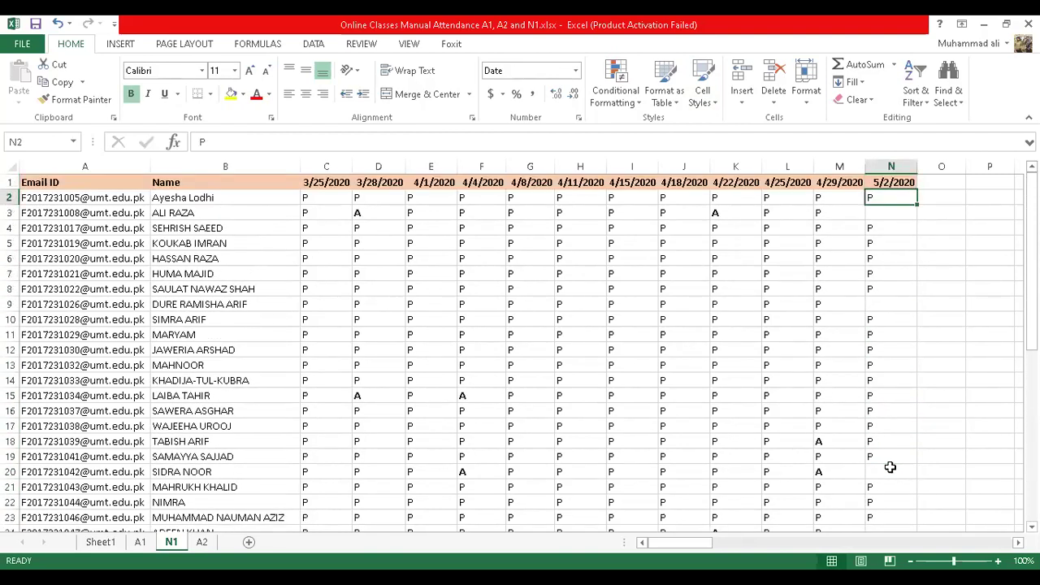
- Enter P in the blank cell N24 of the 5/2/2020 column
key(Down)
key(Down)
key(Down)
key(Down)
key(Down)
key(Down)
key(Down)
key(Down)
key(Down)
key(Down)
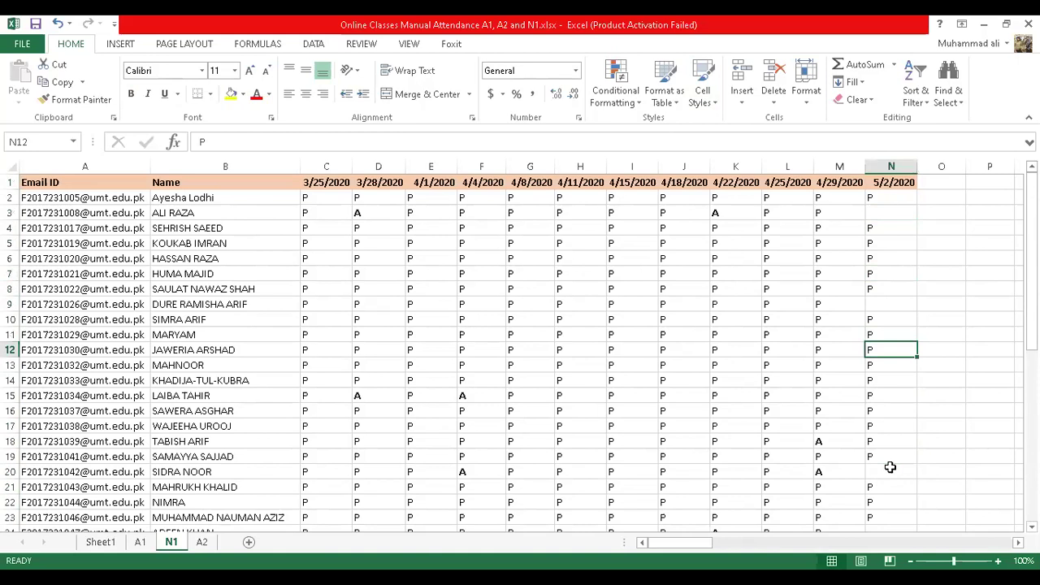
key(Down)
key(Down)
key(Down)
key(Down)
key(Down)
key(Down)
key(Down)
key(Down)
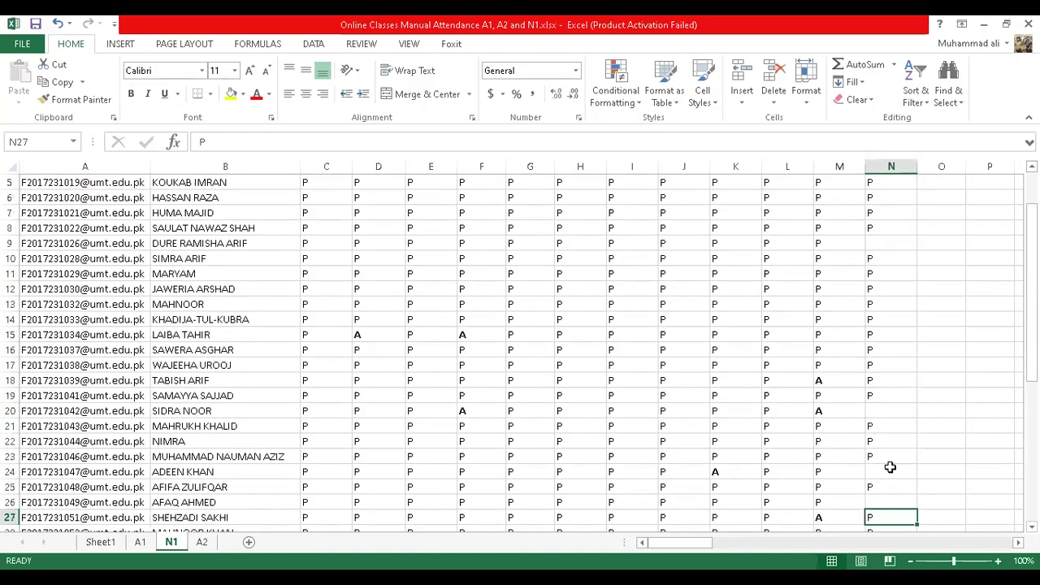
key(Up)
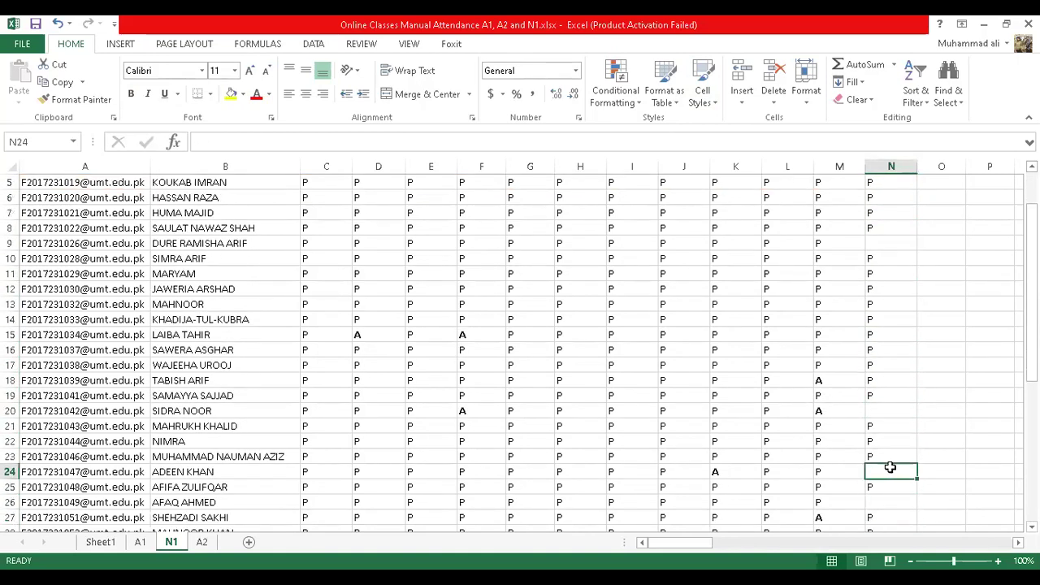
text(P)
key(Down)
- Enter P in cells N40 and N41 of the 5/2/2020 column, leaving N39 blank
key(Down)
key(Down)
key(Down)
key(Down)
key(Down)
key(Down)
key(Down)
key(Down)
key(Down)
key(Down)
key(Down)
key(Down)
key(Down)
key(Down)
key(Down)
key(Down)
key(Down)
key(Down)
key(Down)
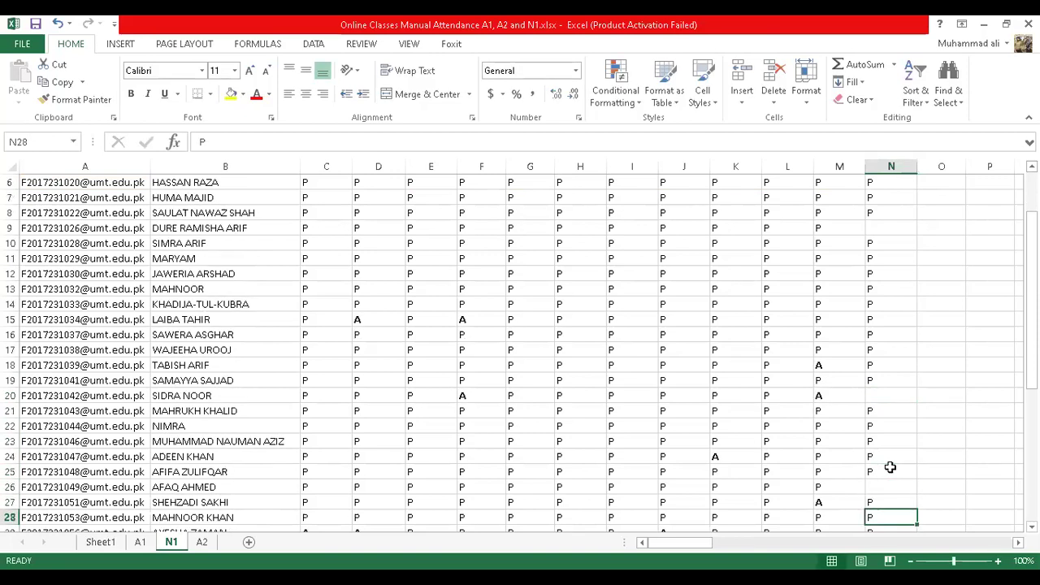
key(Up)
key(Up)
key(Up)
key(Up)
key(Up)
key(Up)
key(Down)
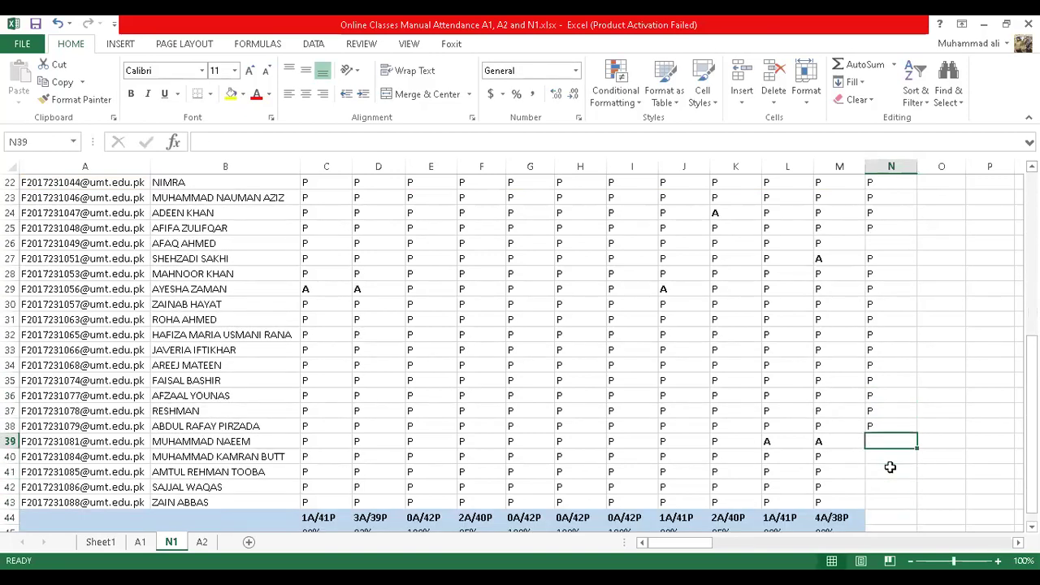
key(Down)
text(P)
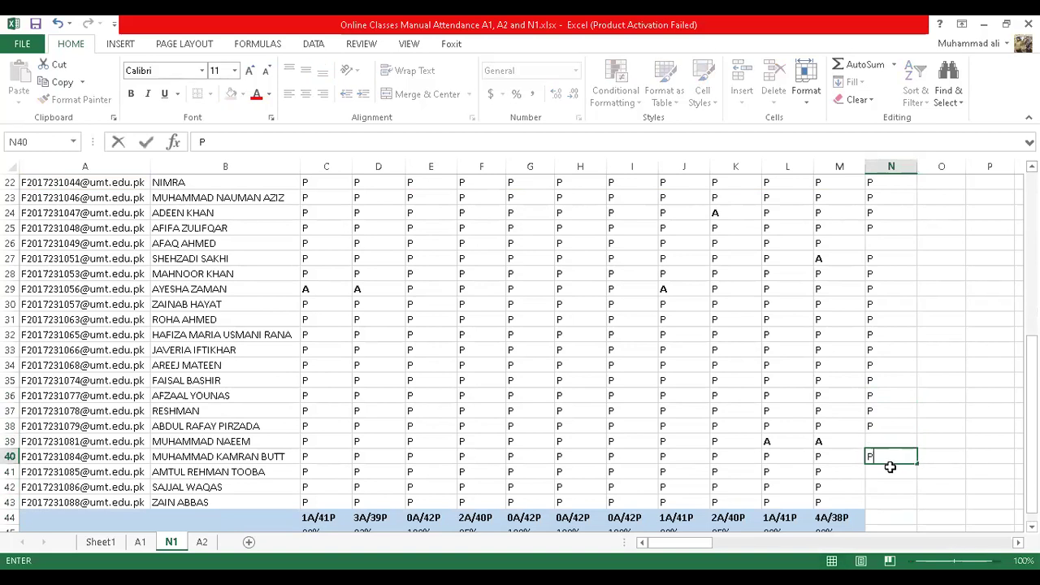
key(Down)
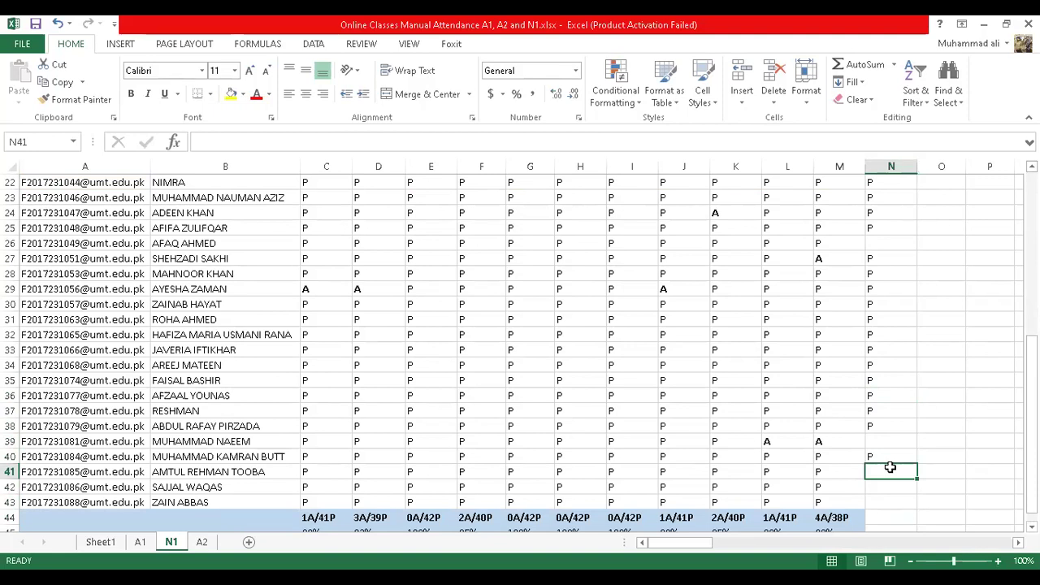
text(P)
key(Down)
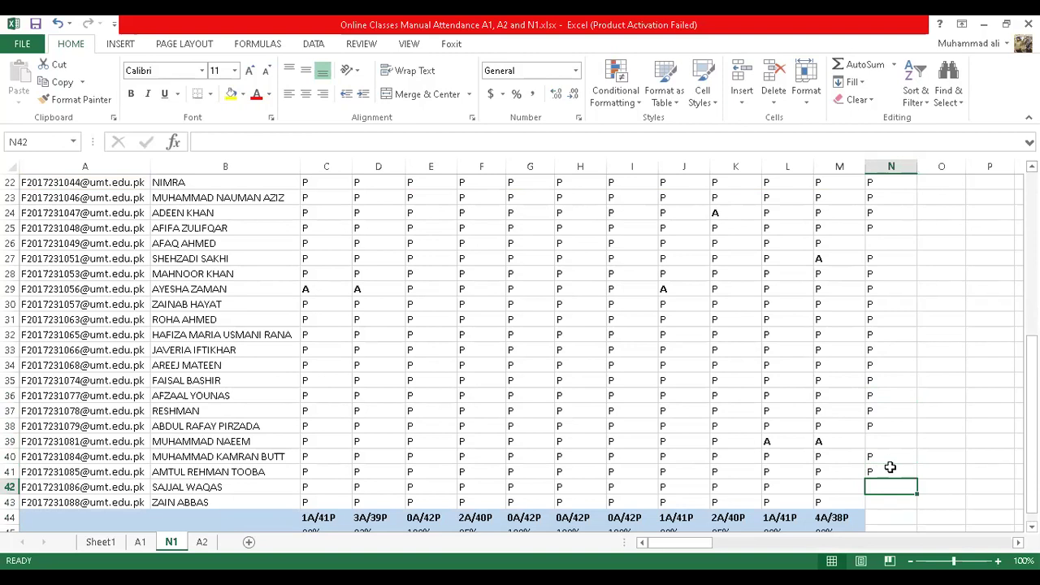
- Review the 5/2/2020 column from row 43 up to the header for students without a mark
key(Down)
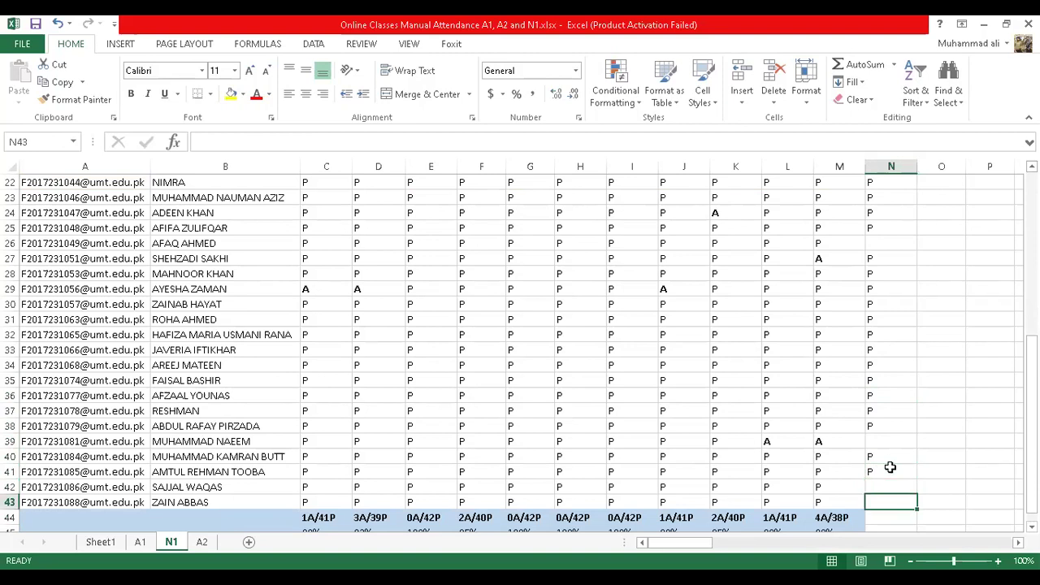
key(Up)
key(Up)
key(Up)
key(Up)
key(Up)
key(Up)
key(Up)
key(Up)
key(Up)
key(Up)
key(Up)
key(Up)
key(Up)
key(Up)
key(Up)
key(Up)
key(Up)
key(Up)
key(Up)
key(Up)
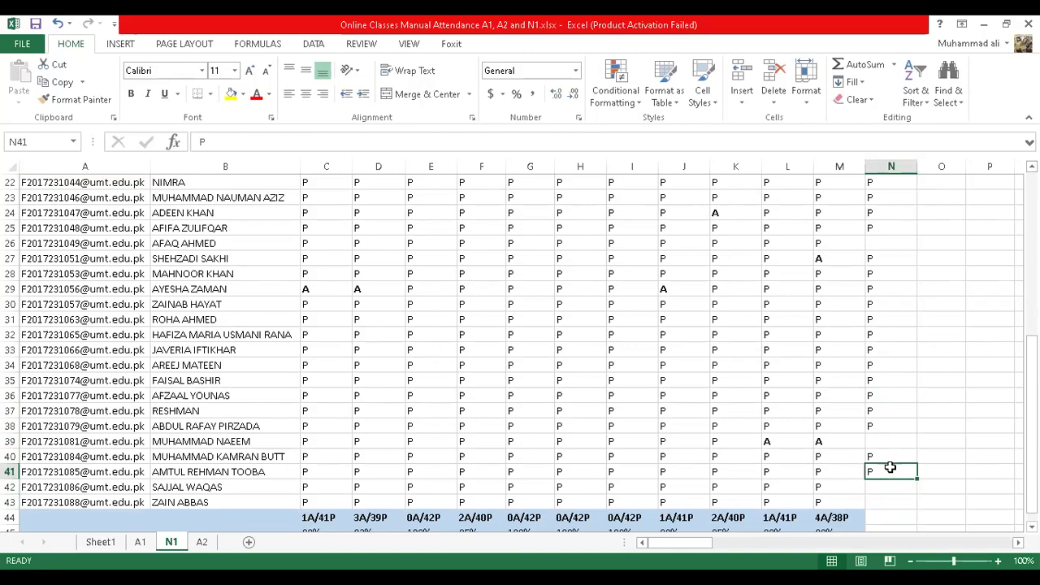
key(Up)
key(Up)
key(Up)
key(Up)
key(Up)
key(Up)
key(Up)
key(Up)
key(Up)
key(Up)
key(Up)
key(Up)
key(Up)
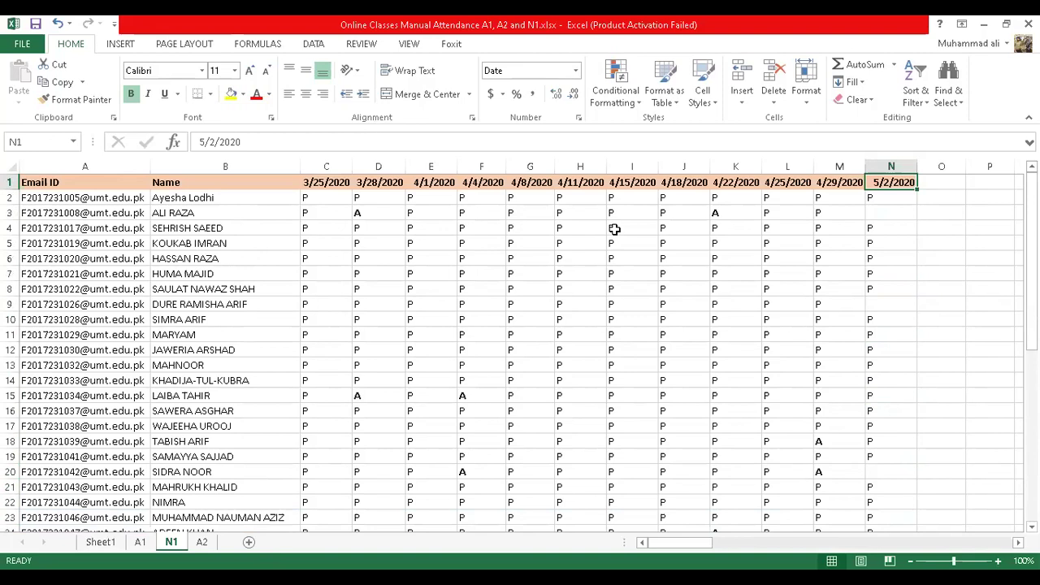
- Enter A in the blank cell N3 of the 5/2/2020 column
key(Down)
key(Down)
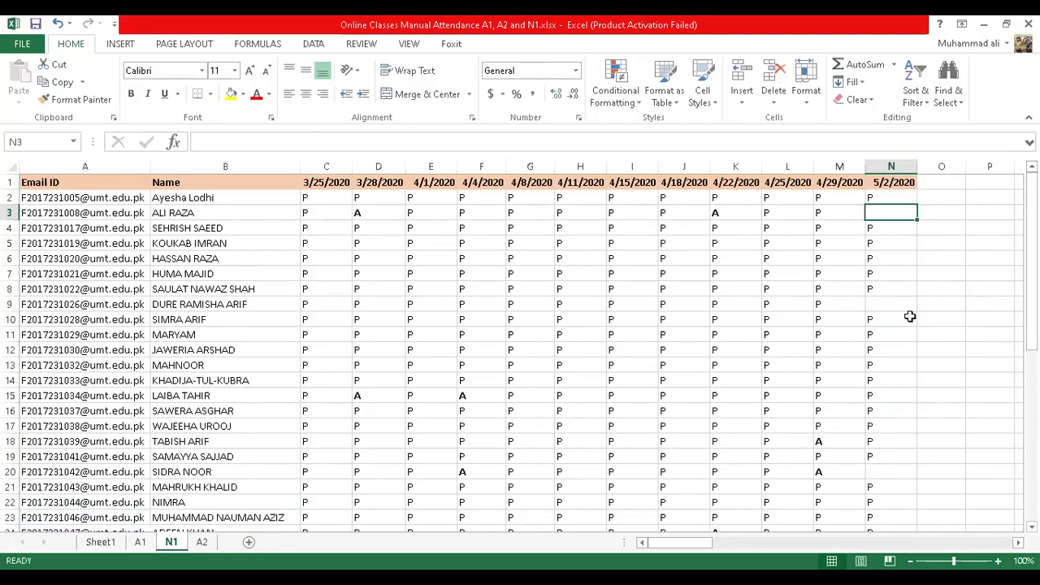
text(A)
key(Return)
- Enter A in the blank cell N9 of the 5/2/2020 column
key(Down)
key(Down)
key(Down)
key(Down)
key(Down)
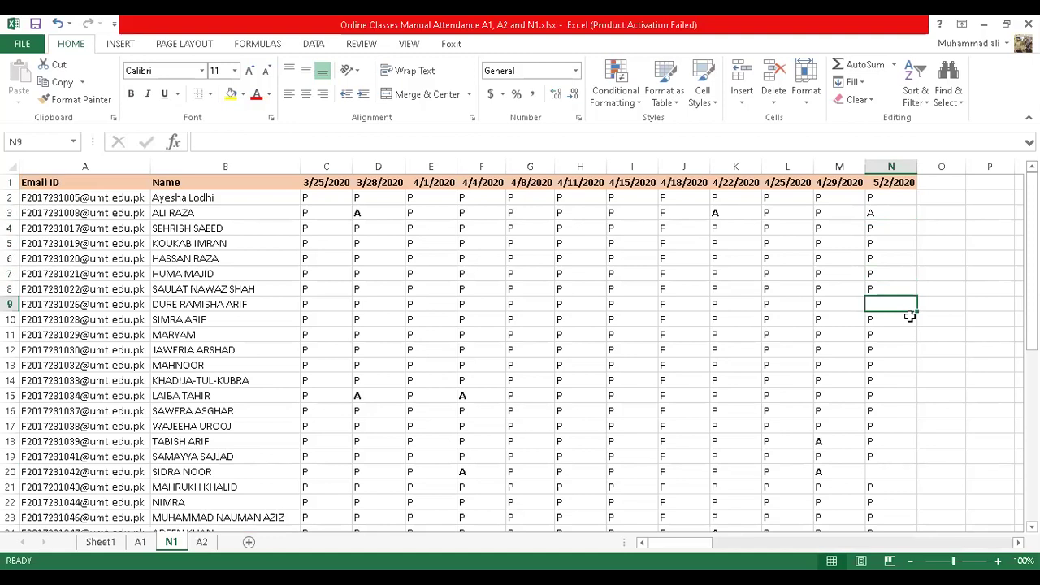
text(A)
key(Down)
- Enter A in the blank cell N20 of the 5/2/2020 column
key(Down)
key(Down)
key(Down)
key(Down)
key(Down)
key(Down)
key(Down)
key(Down)
key(Down)
key(Down)
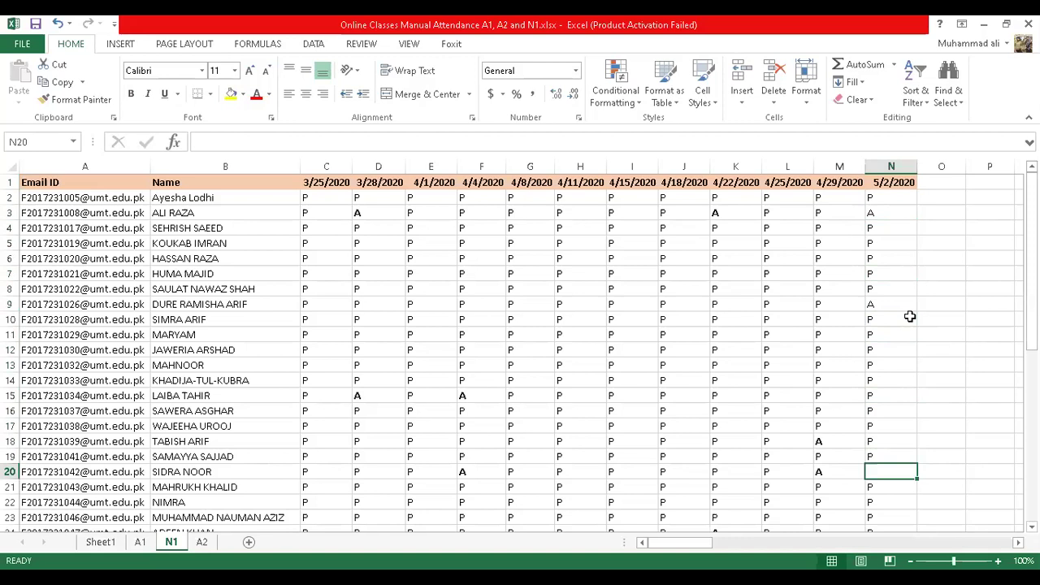
text(A)
key(Down)
- Enter A in the blank cell N26 of the 5/2/2020 column
key(Down)
key(Down)
key(Down)
key(Down)
key(Down)
key(Down)
key(Up)
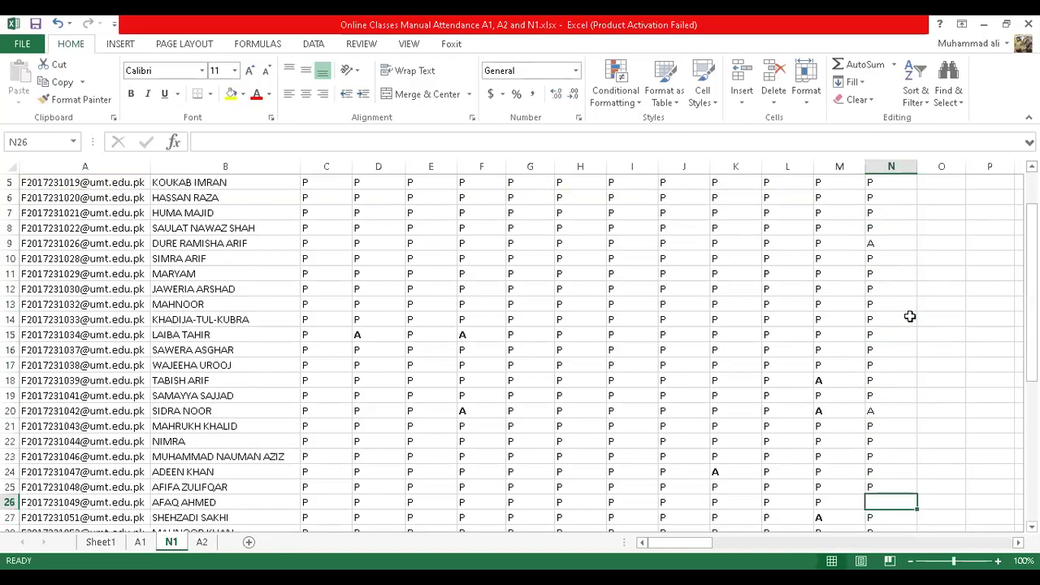
text(A)
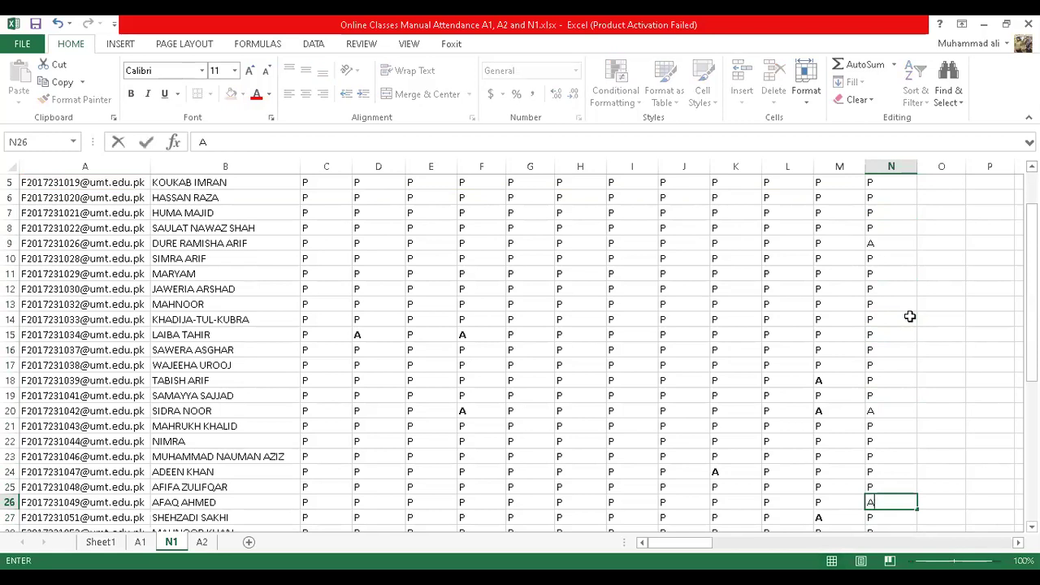
key(Down)
- Change the attendance mark in cell N9 of the 5/2/2020 column to P
key(Down)
key(Down)
key(Down)
key(Down)
key(Up)
key(Up)
key(Up)
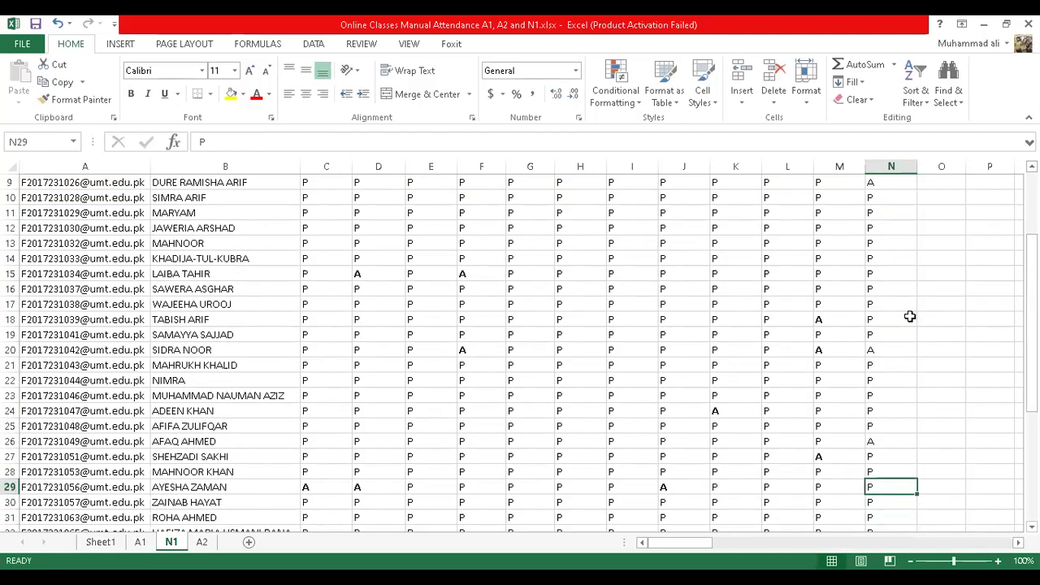
key(Up)
key(Up)
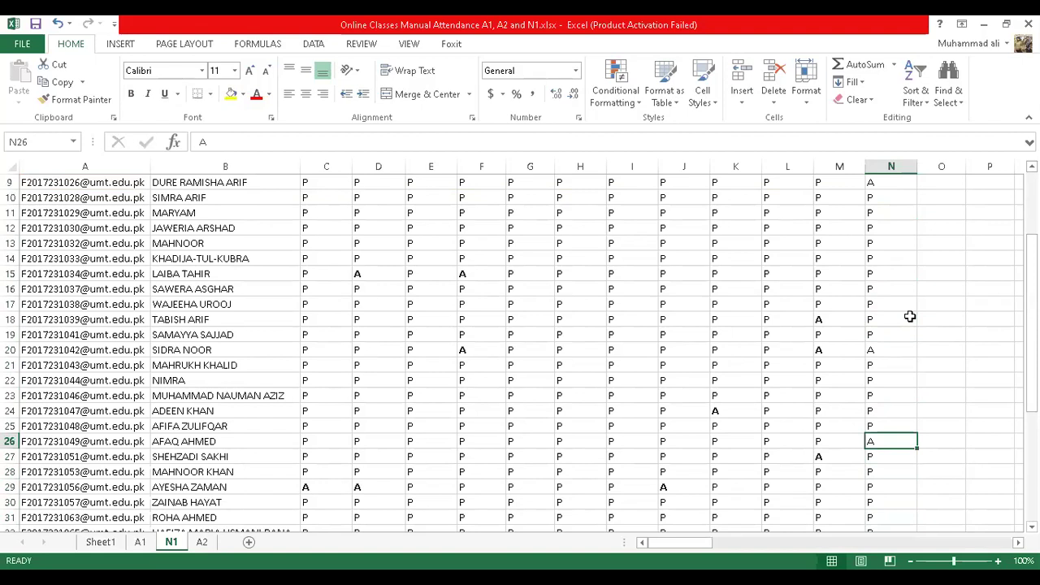
key(Up)
key(Up)
key(Up)
key(Up)
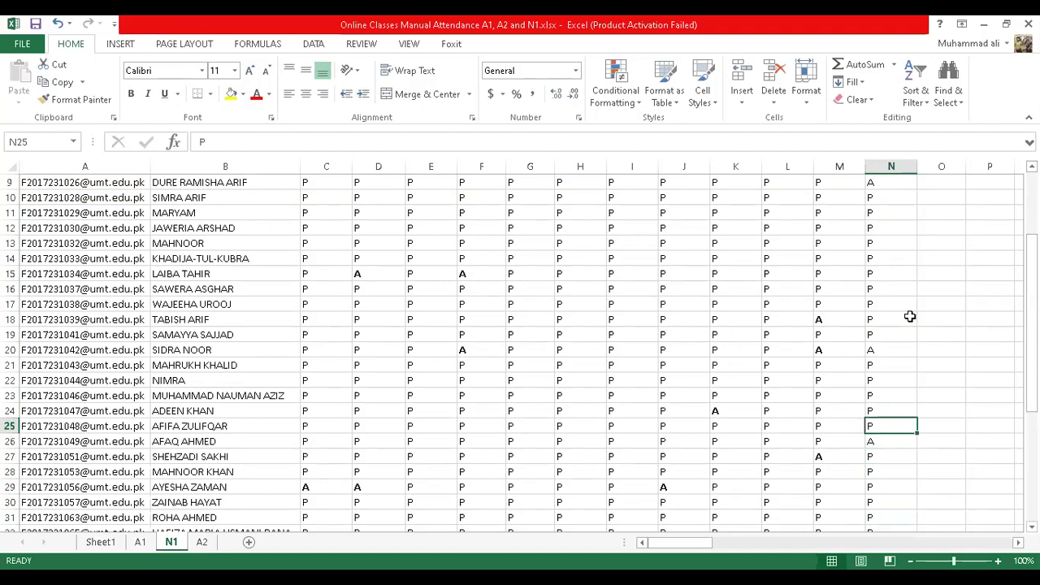
key(Up)
key(Up)
key(Up)
key(Up)
key(Up)
key(Up)
key(Up)
key(Up)
key(Up)
key(Up)
key(Up)
key(Up)
key(Up)
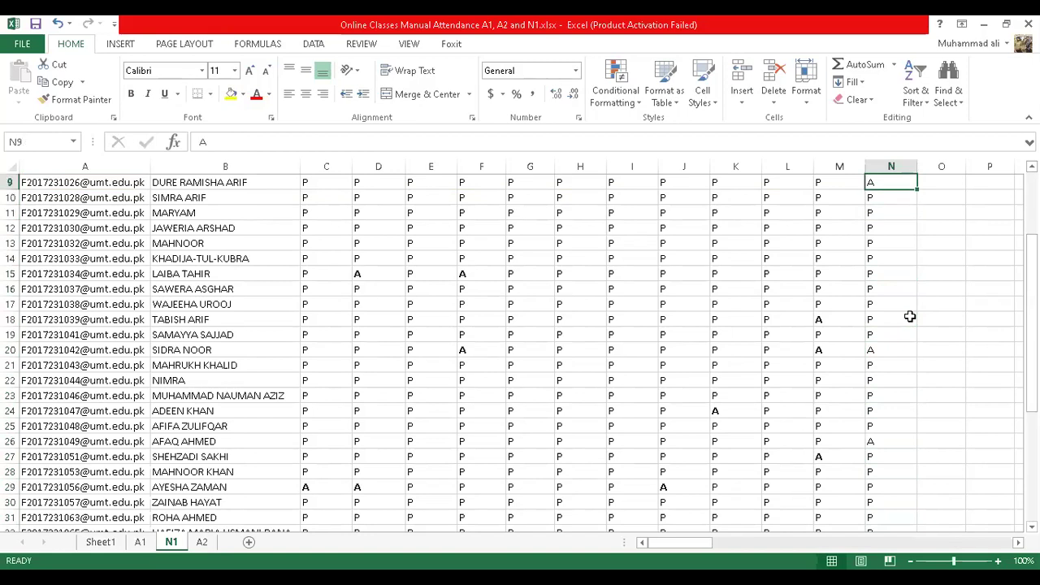
text(P)
key(Up)
- Enter A in the blank cell N39 of the 5/2/2020 column
key(Down)
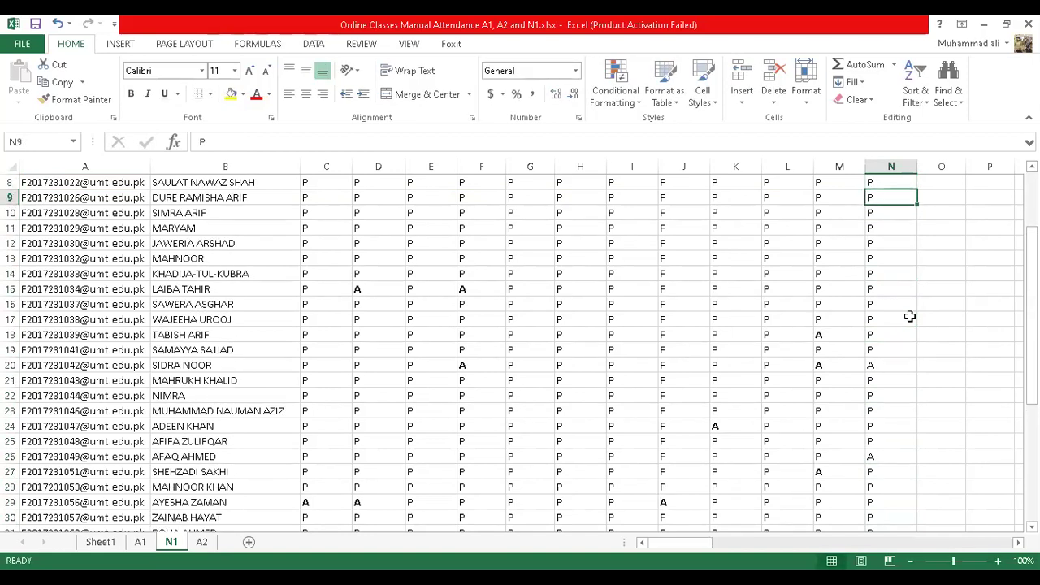
key(Down)
key(Down)
key(Down)
key(Down)
key(Down)
key(Down)
key(Down)
key(Down)
key(Down)
key(Down)
key(Down)
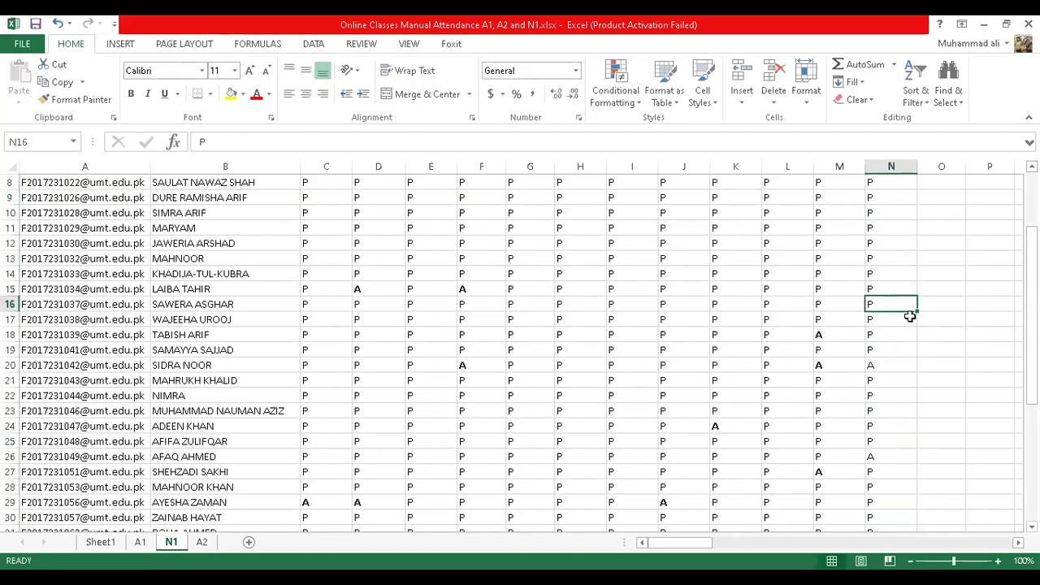
key(Down)
key(Down)
key(Down)
key(Down)
key(Down)
key(Down)
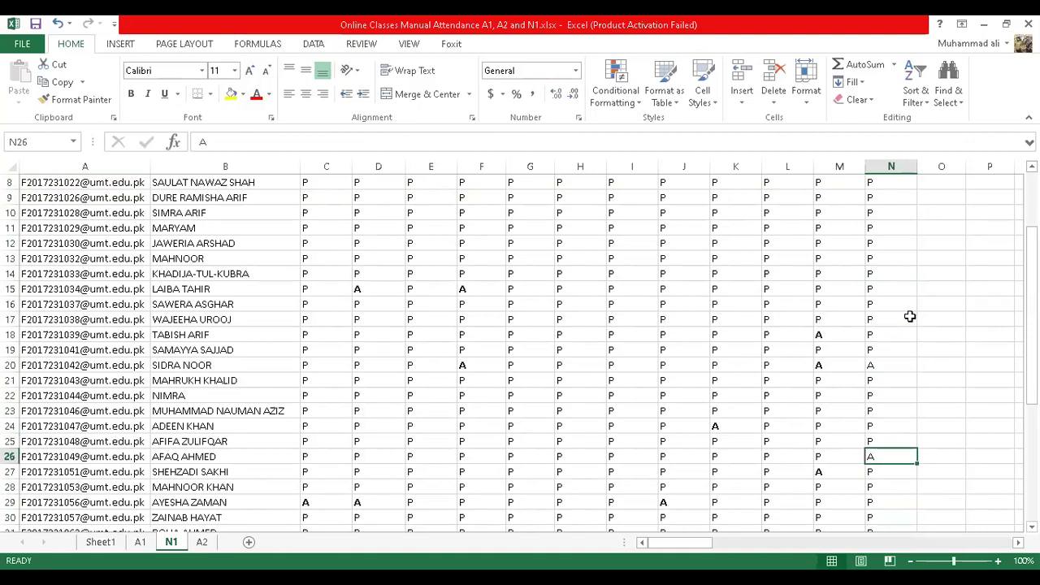
key(Down)
key(Down)
key(Down)
key(Down)
key(Down)
key(Down)
key(Down)
key(Down)
key(Down)
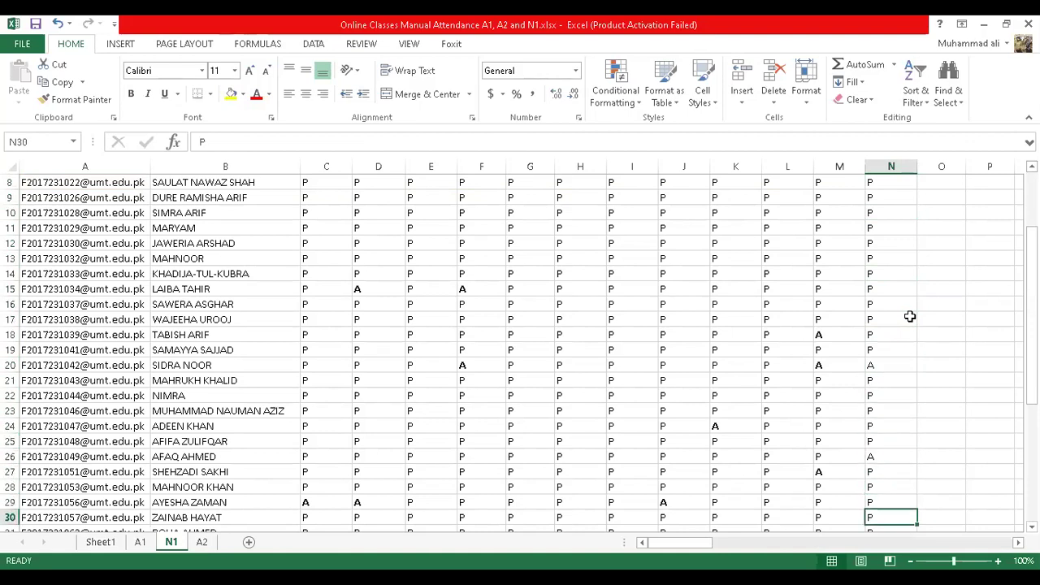
key(Down)
key(Down)
key(Down)
key(Down)
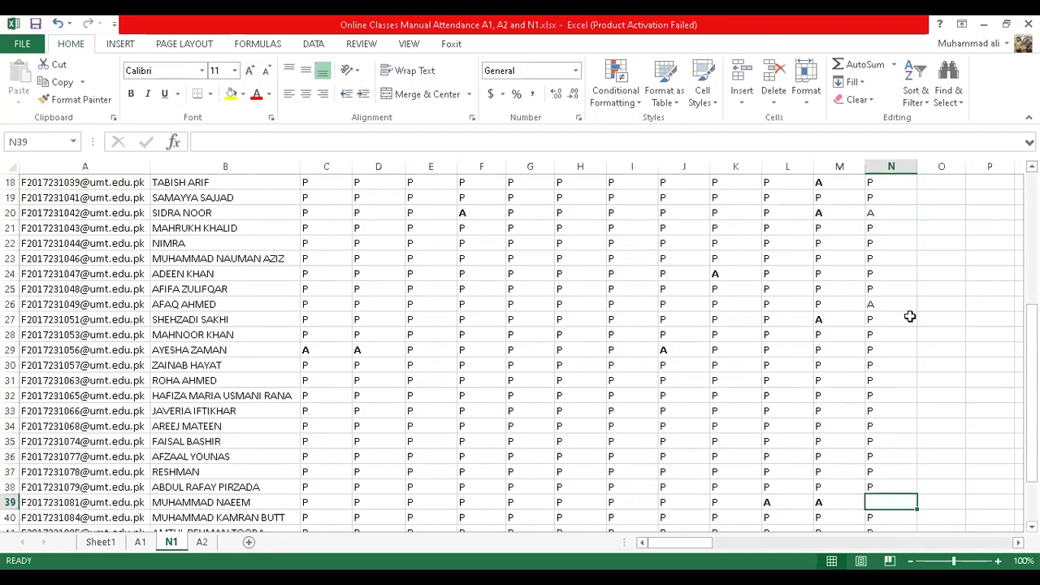
text(A)
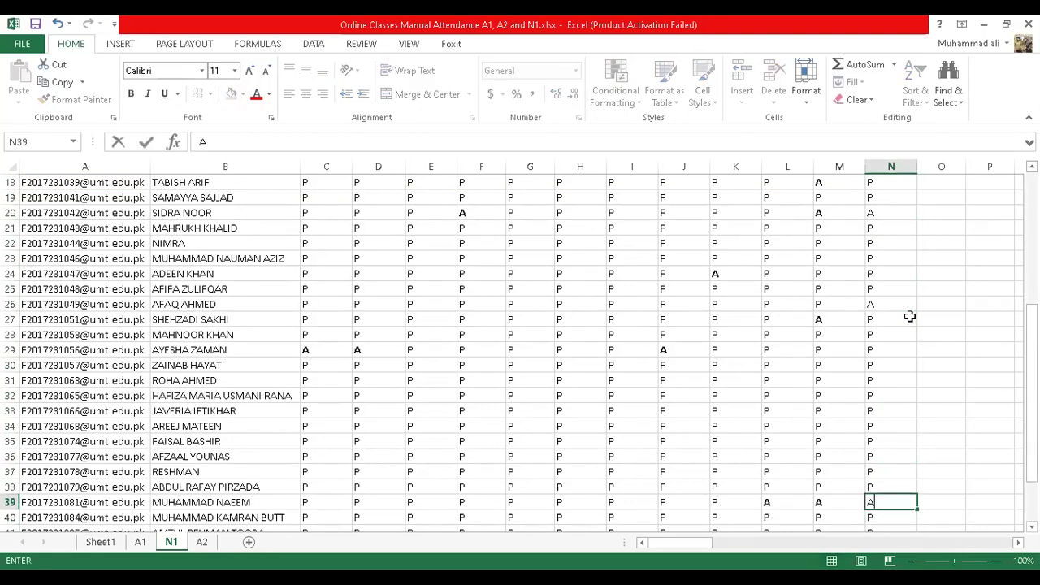
- Enter A in the blank cells N42 and N43 of the 5/2/2020 column and save the workbook
key(Up)
key(Up)
key(Up)
key(Up)
key(Up)
key(Down)
key(Down)
key(Down)
key(Down)
key(Down)
key(Down)
key(Down)
key(Down)
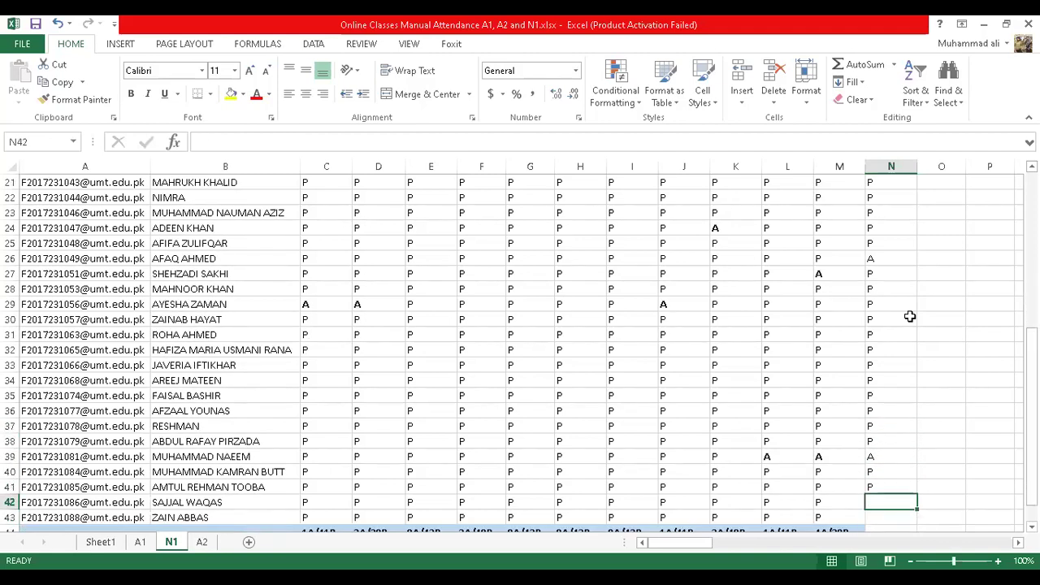
text(A)
key(Return)
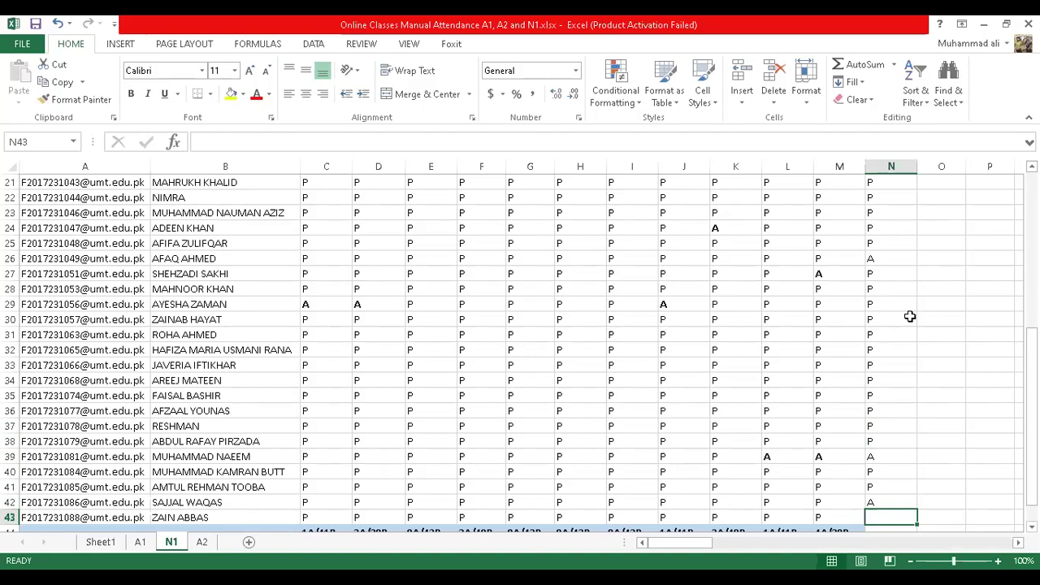
text(A)
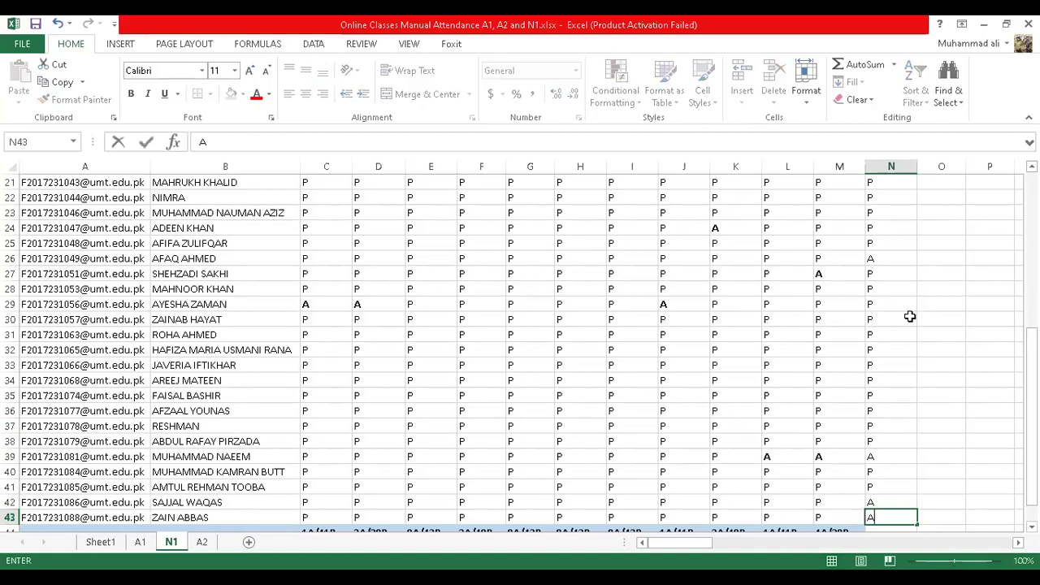
key(ctrl+s)
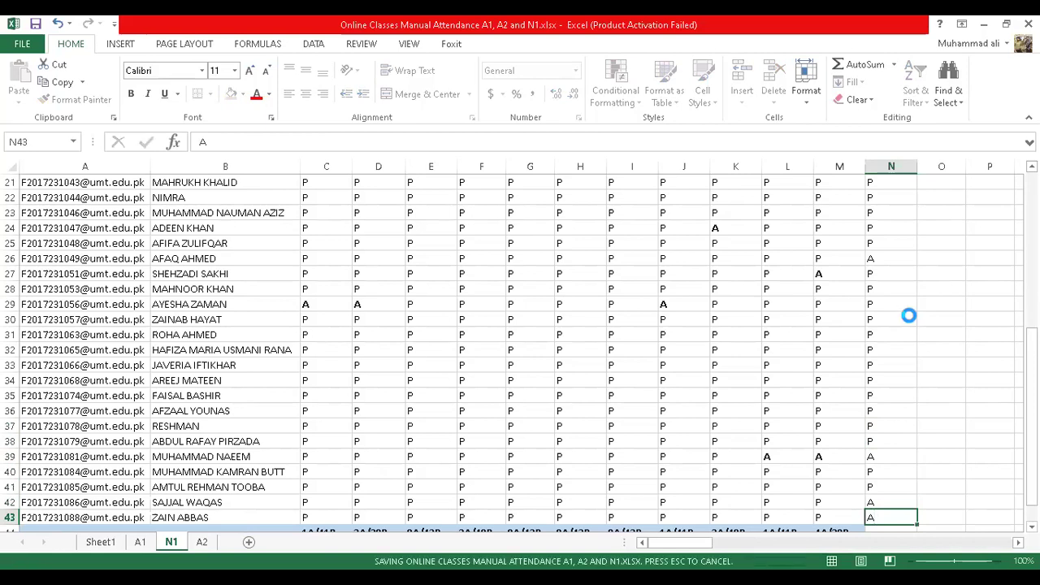
- Make the A marks in cells N42, N43 and N39 of the 5/2/2020 column bold
scroll(909, 315, down, 1)
key(shift+Up)
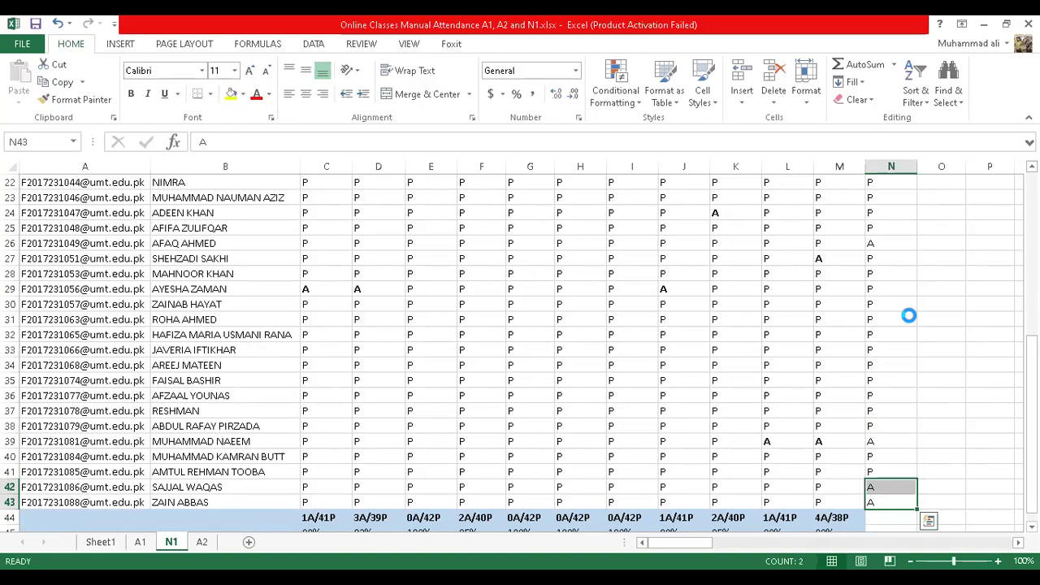
key(Down)
key(Down)
key(ctrl+b)
key(Up)
key(Up)
key(Up)
key(Up)
key(Up)
key(Up)
key(Up)
key(Up)
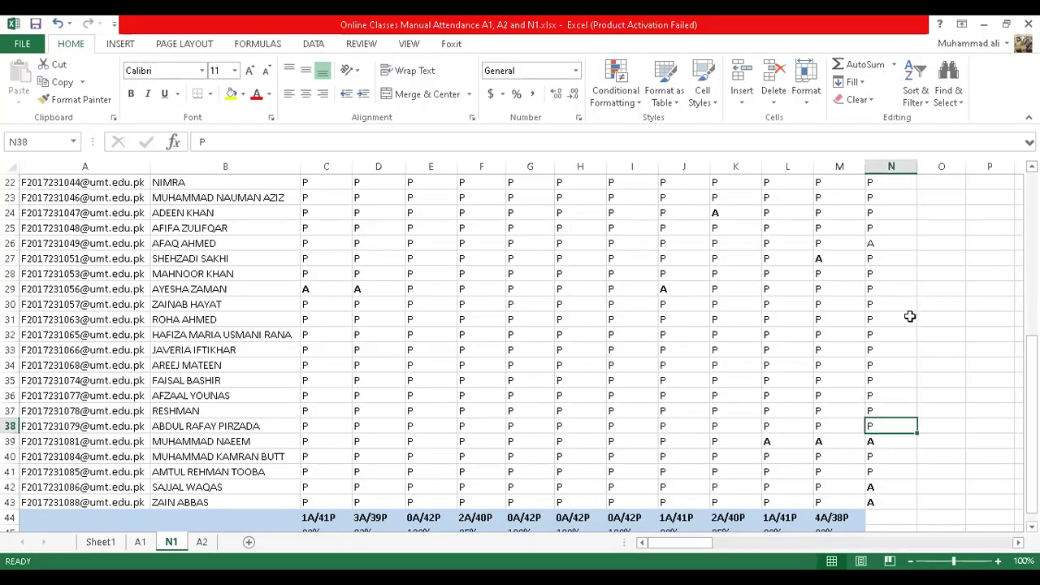
- Make the A mark in cell N26 of the 5/2/2020 column bold
key(Up)
key(Up)
key(Up)
key(Up)
key(Up)
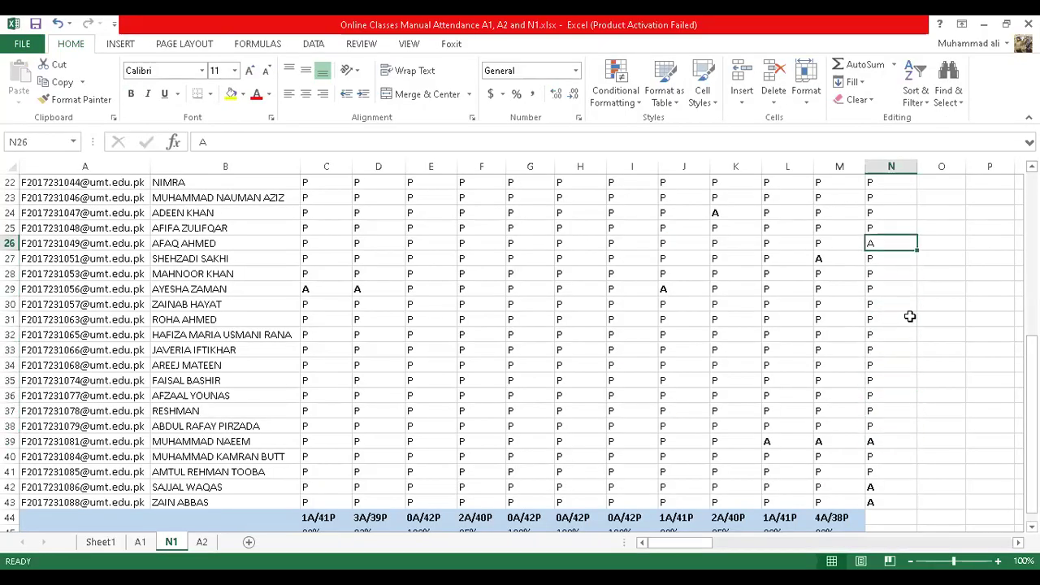
key(ctrl+b)
- Make the A mark in cell N20 of the 5/2/2020 column bold
key(Up)
key(Up)
key(Up)
key(Up)
key(Up)
key(Up)
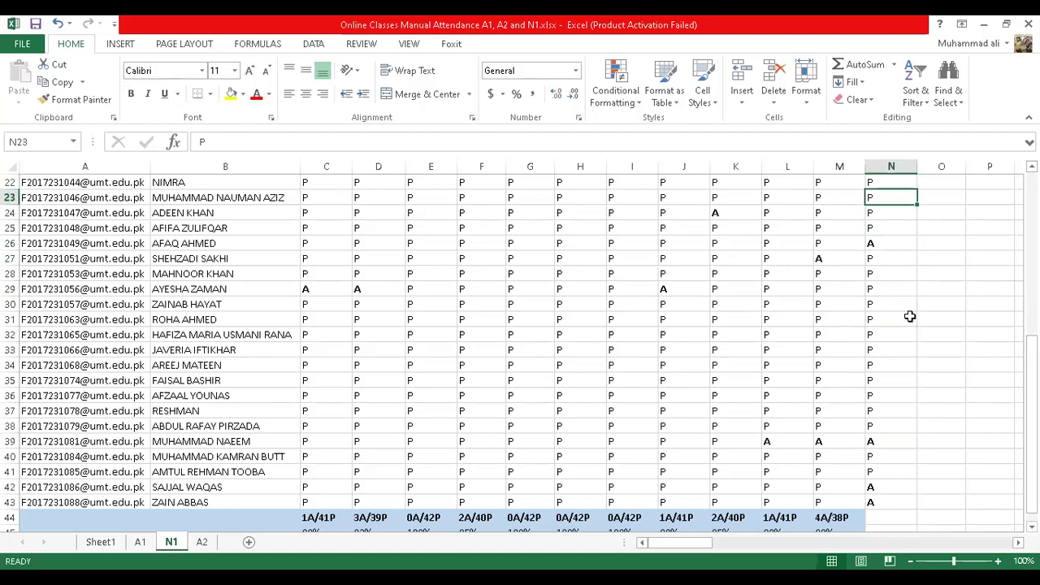
key(ctrl+b)
- Make the A mark in cell N3 of the 5/2/2020 column bold
key(Up)
key(Up)
key(Up)
key(Up)
key(Up)
key(Up)
key(Up)
key(Up)
key(Up)
key(Up)
key(Up)
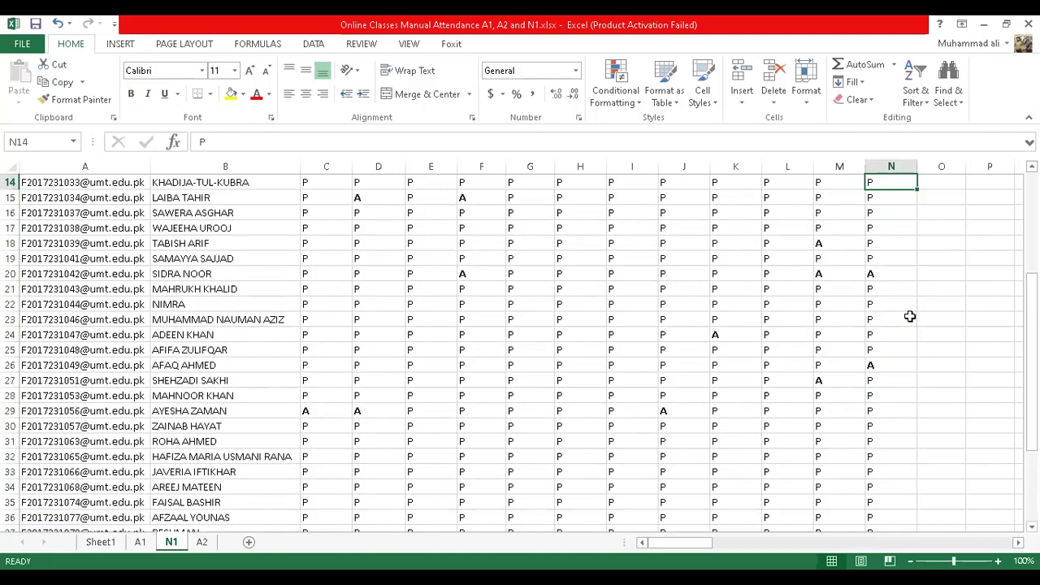
key(Up)
key(Up)
key(Up)
key(Up)
key(Up)
key(Up)
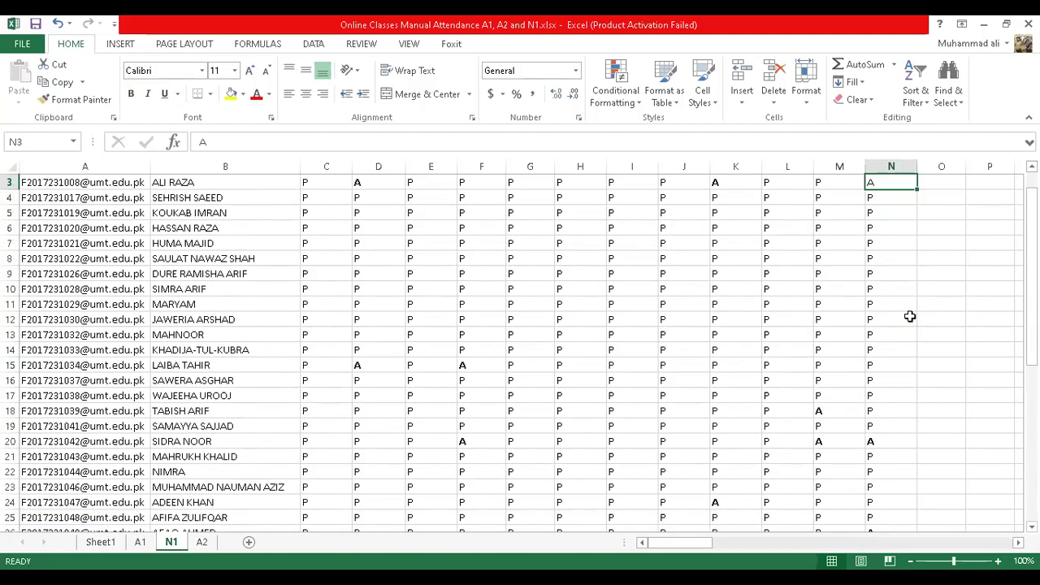
key(ctrl+b)
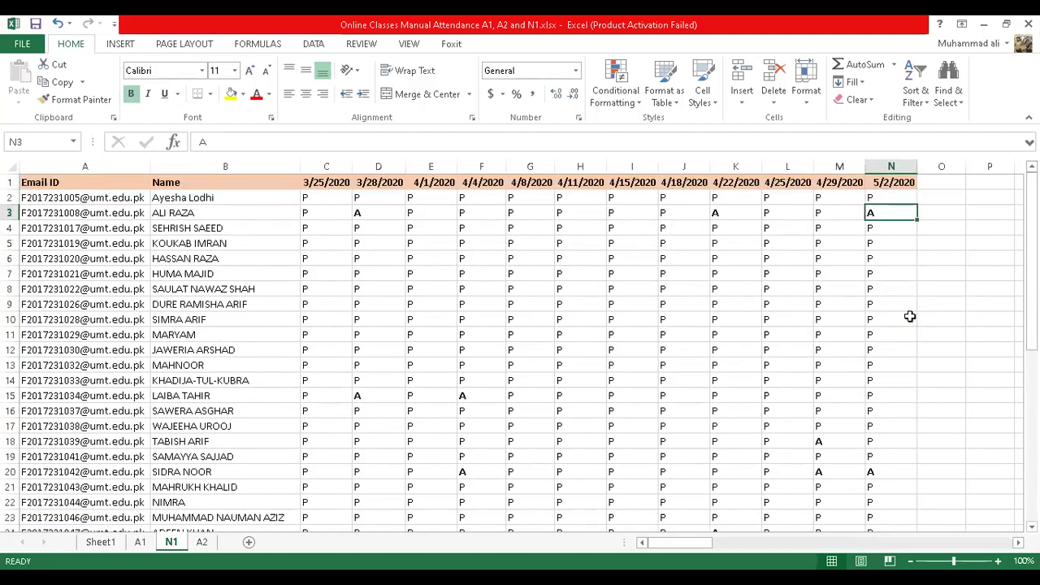
- Review the attendance marks and their bold formatting down the 5/2/2020 column from row 3 to row 35
key(Down)
key(Down)
key(Down)
key(Down)
key(Down)
key(Down)
key(Down)
key(Down)
key(Down)
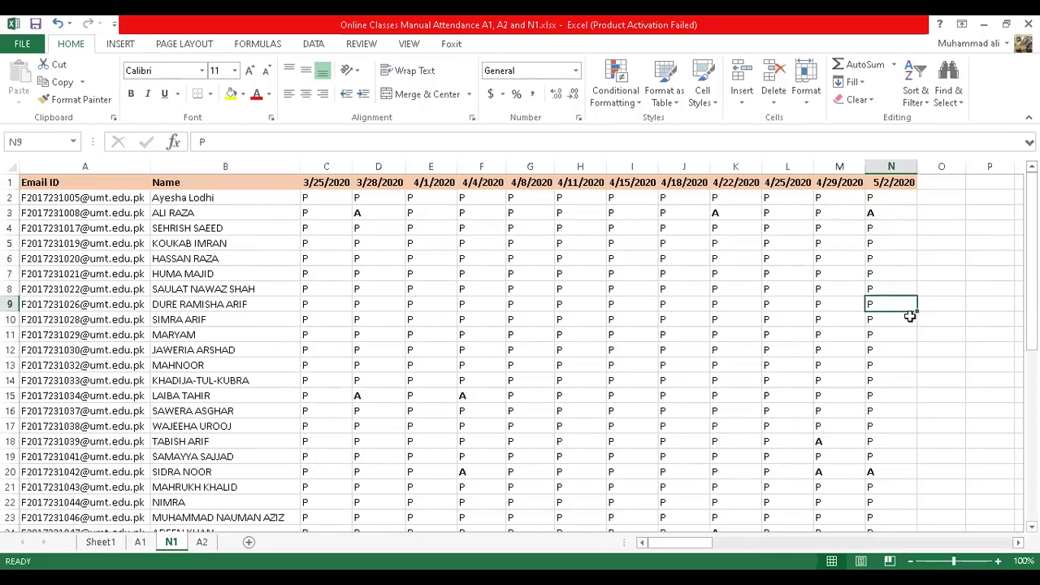
key(Down)
key(Down)
key(Down)
key(Down)
key(Down)
key(Down)
key(Down)
key(Down)
key(Down)
key(Down)
key(Down)
key(Down)
key(Down)
key(Down)
key(Down)
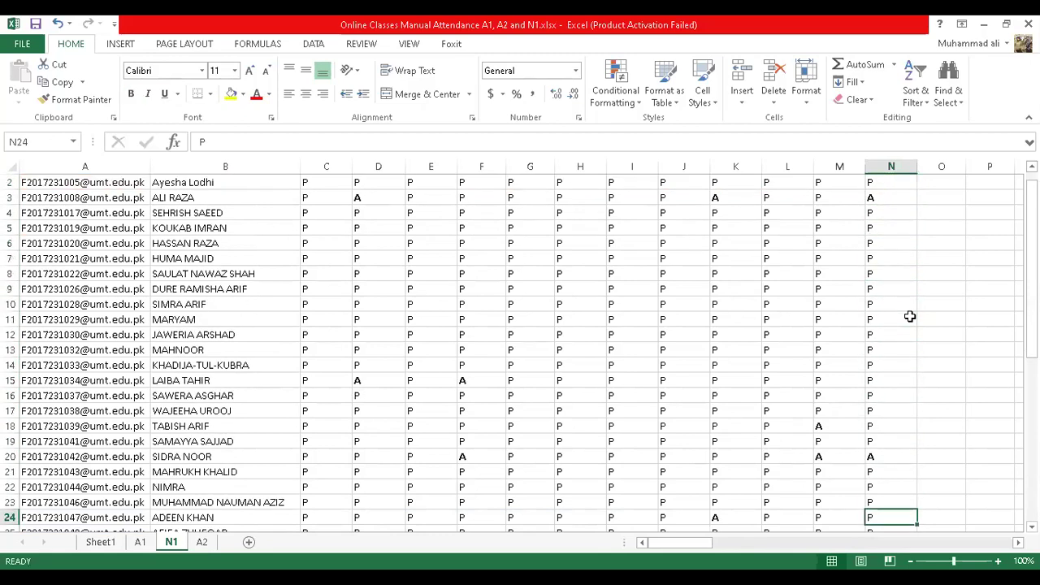
key(Down)
key(Down)
key(Down)
key(Down)
key(Down)
key(Down)
key(Down)
key(Down)
key(Down)
key(Down)
key(Down)
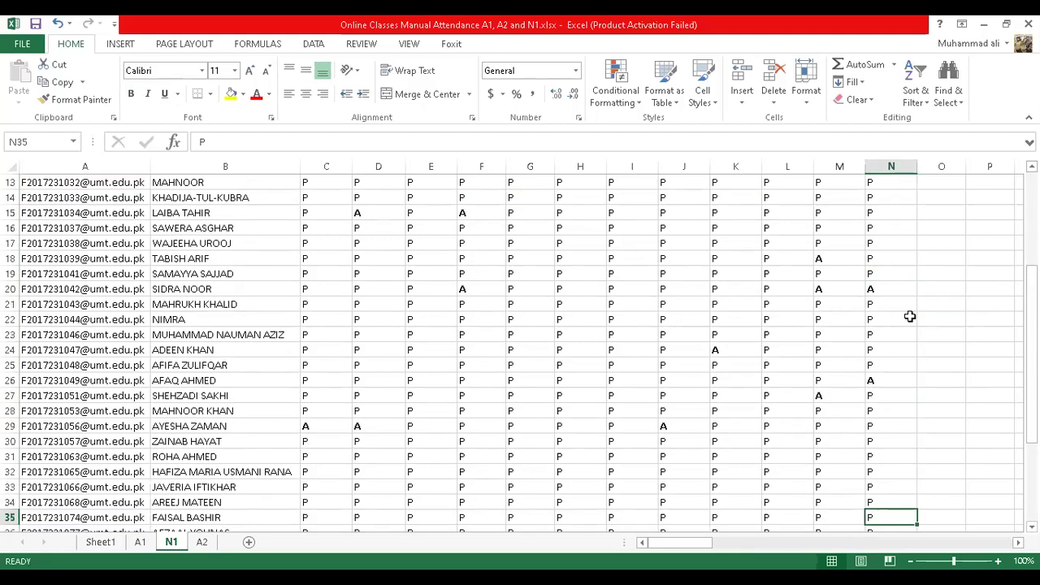
- Select the blank summary cell N44 beneath the 5/2/2020 column and save the workbook
key(Down)
key(Down)
key(Down)
key(Down)
key(Down)
key(Down)
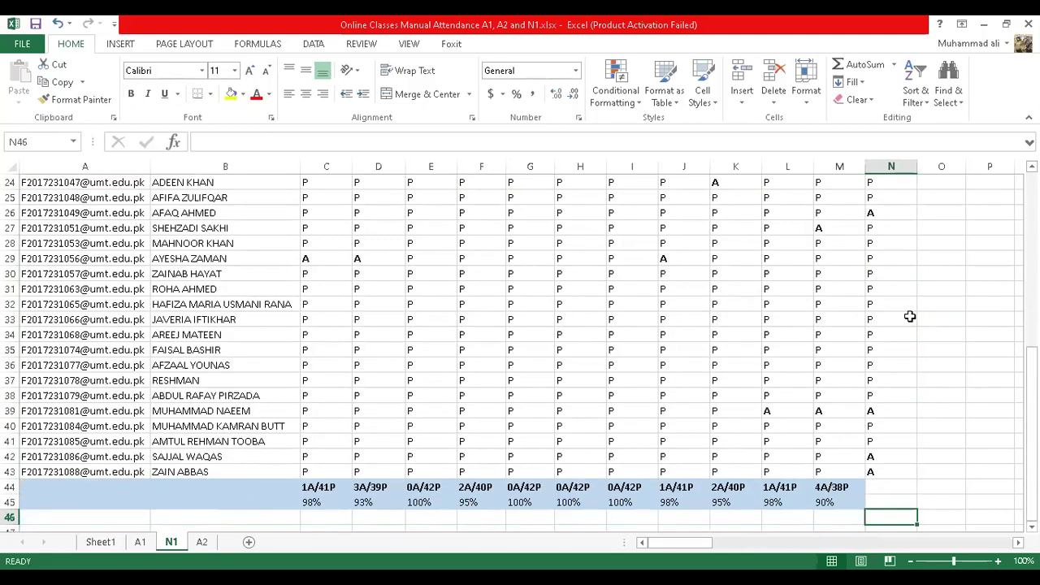
key(ctrl+s)
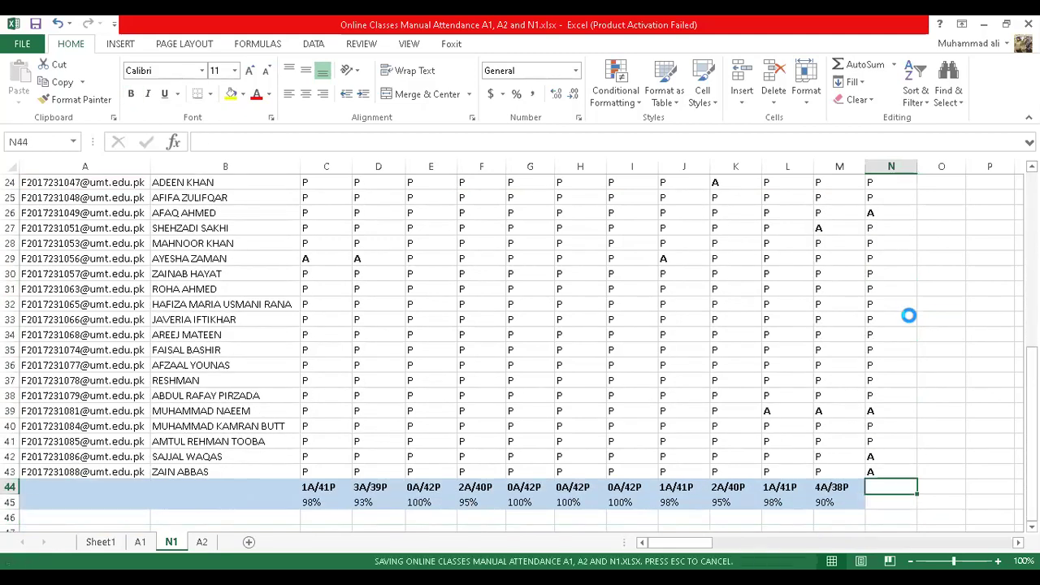